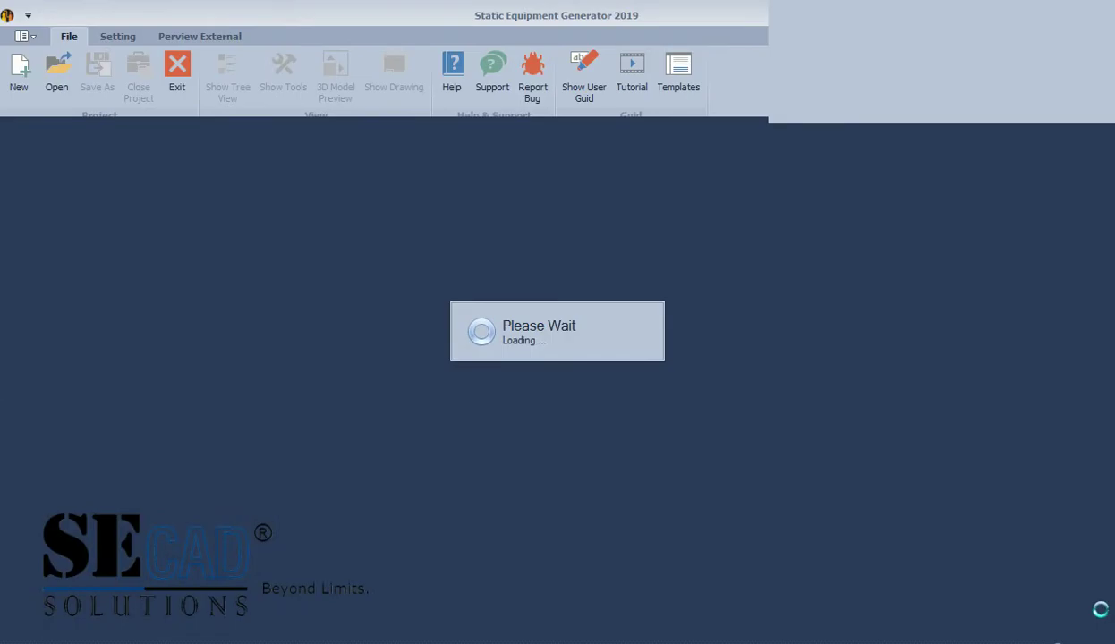
# - Create a new project named TIL-Q-100 in the Desktop folder
pyautogui.click(24, 73)
pyautogui.write('TIL-Q-100')
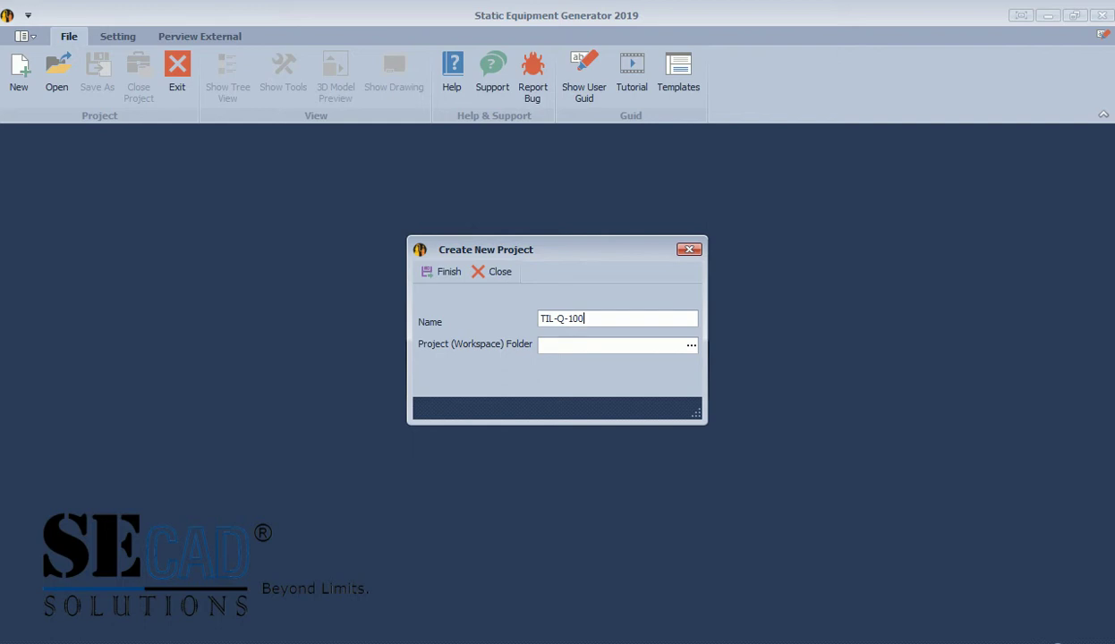
pyautogui.click(691, 344)
pyautogui.click(599, 607)
pyautogui.click(440, 272)
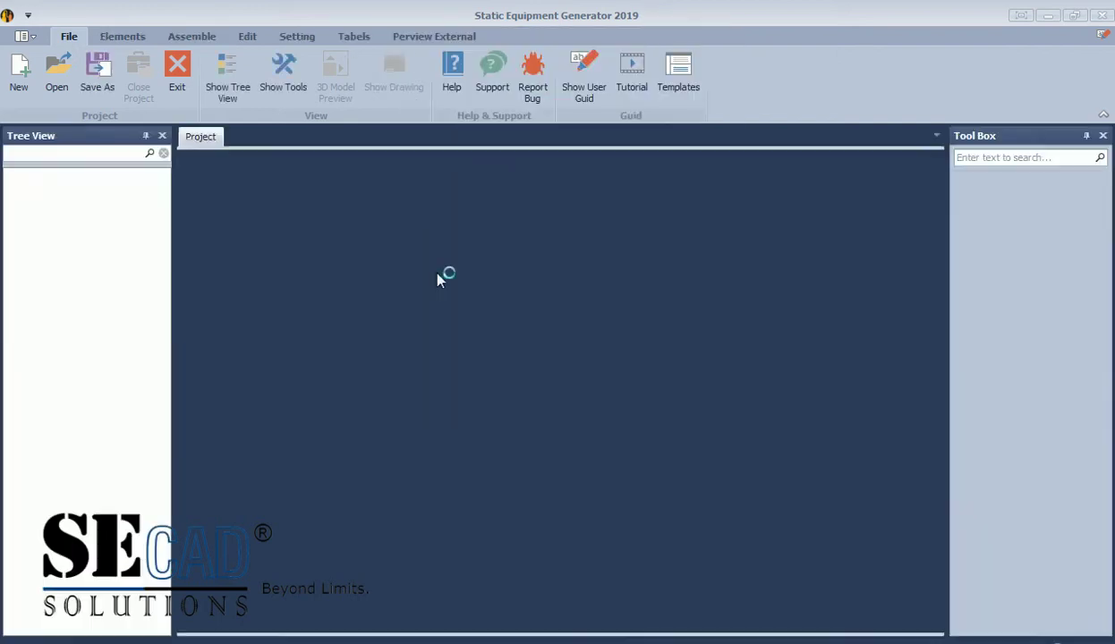
# - Add a Left Head with 2500 mm I.D., 20 mm thickness, 50 mm flange, 18 mm minimum thickness
pyautogui.click(122, 36)
pyautogui.click(29, 73)
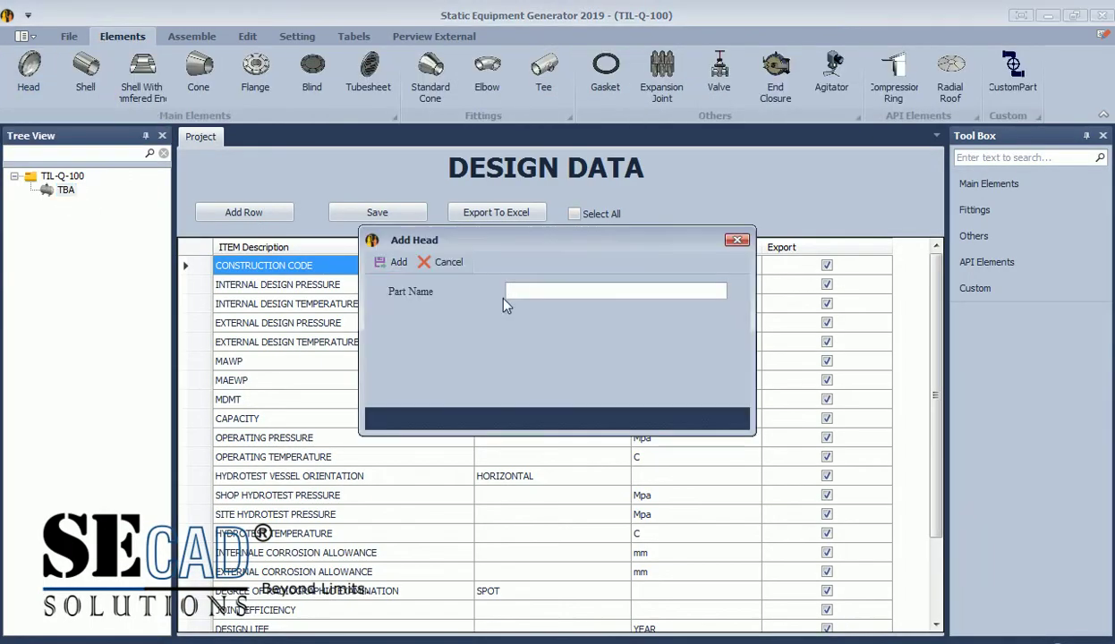
pyautogui.write('Left Head')
pyautogui.click(392, 271)
pyautogui.click(95, 204)
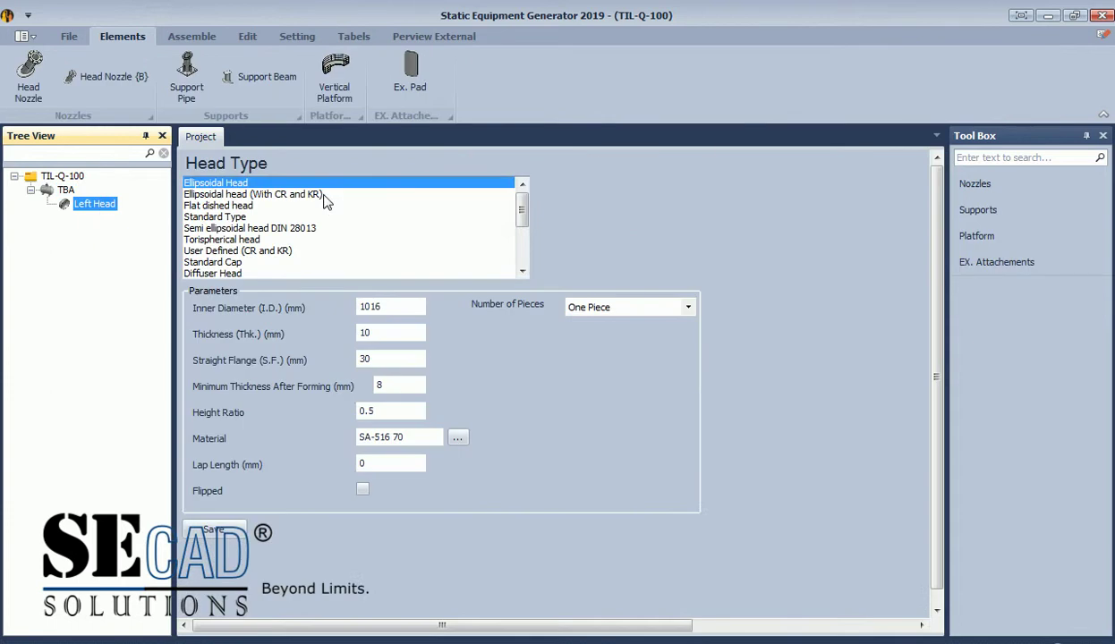
pyautogui.click(394, 307)
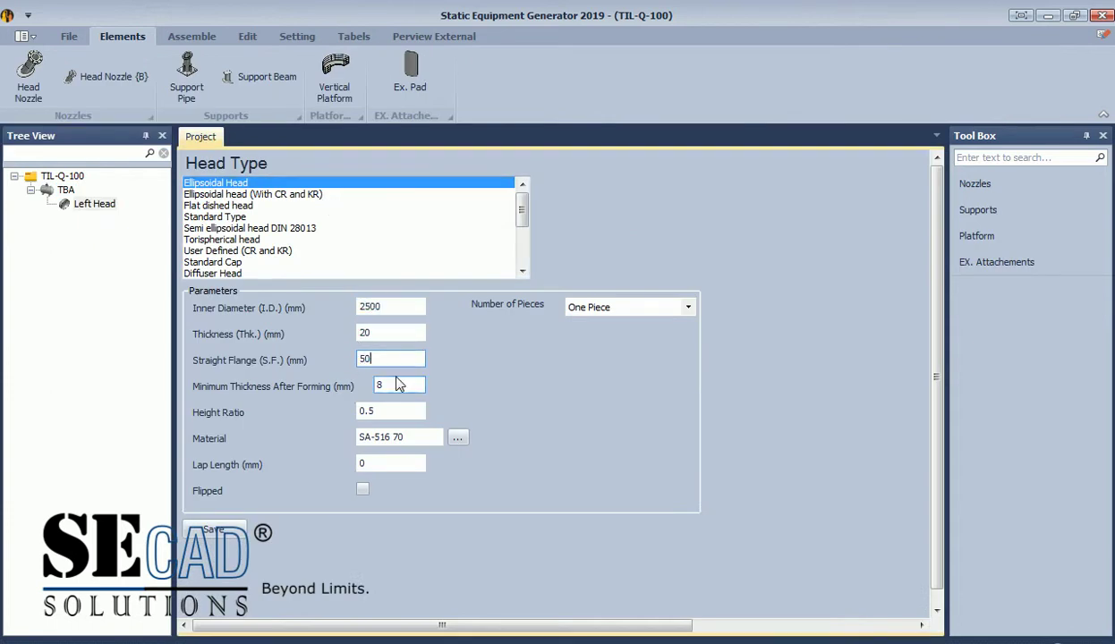
pyautogui.click(399, 385)
pyautogui.write('18')
pyautogui.click(213, 529)
pyautogui.click(567, 353)
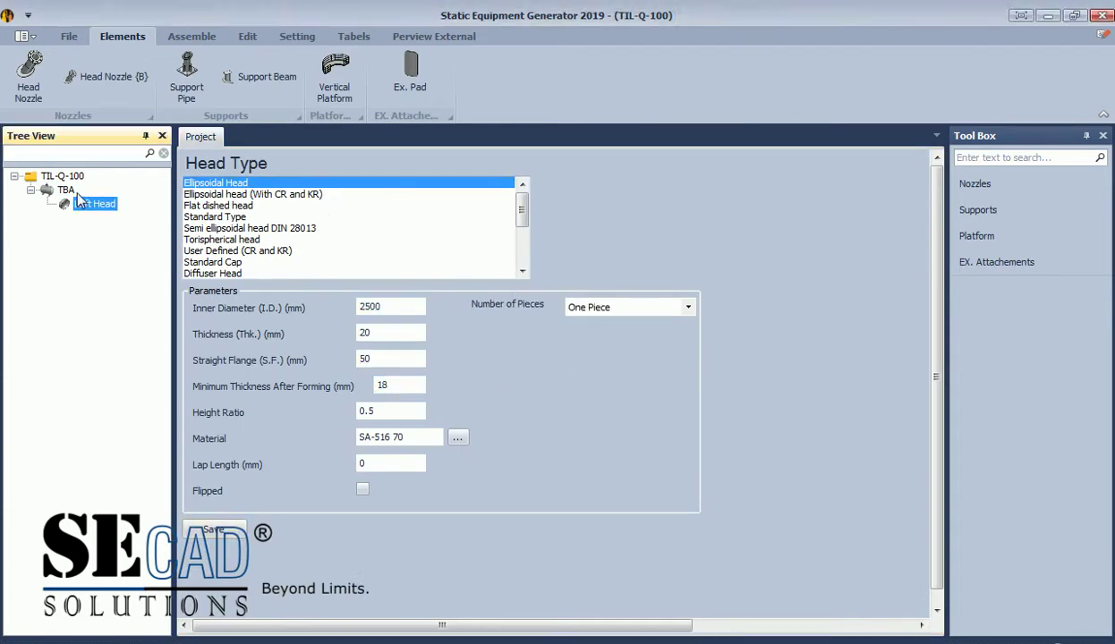
# - Set Shell 1 as a Shell type with 2500 mm I.D., 20 mm thickness and 1400 mm length
pyautogui.click(396, 263)
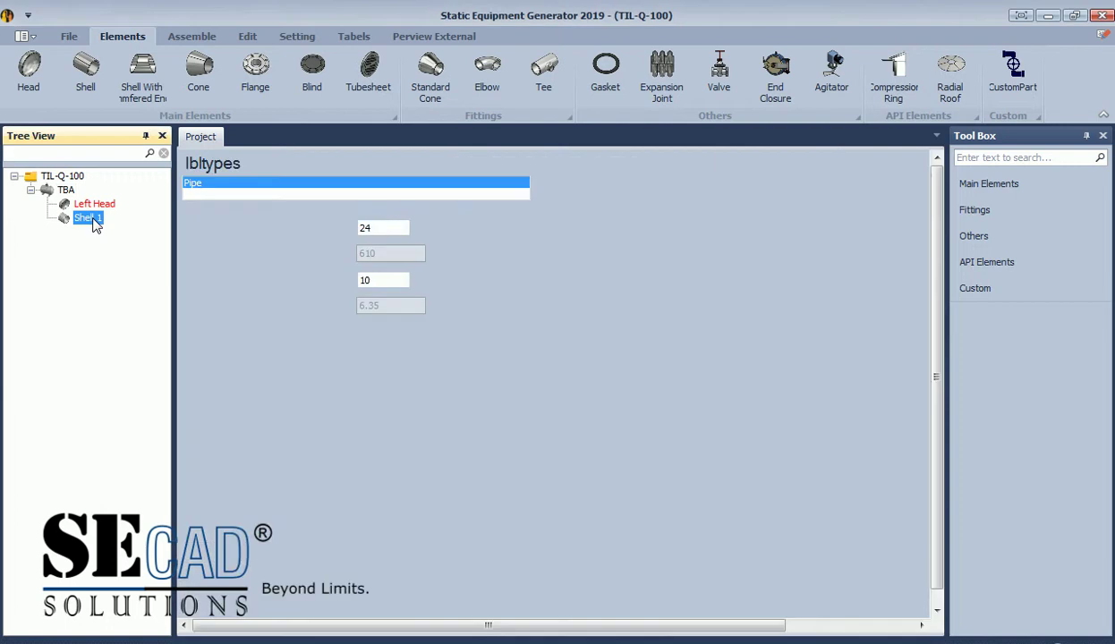
pyautogui.press('Tab')
pyautogui.write('20')
pyautogui.press('Tab')
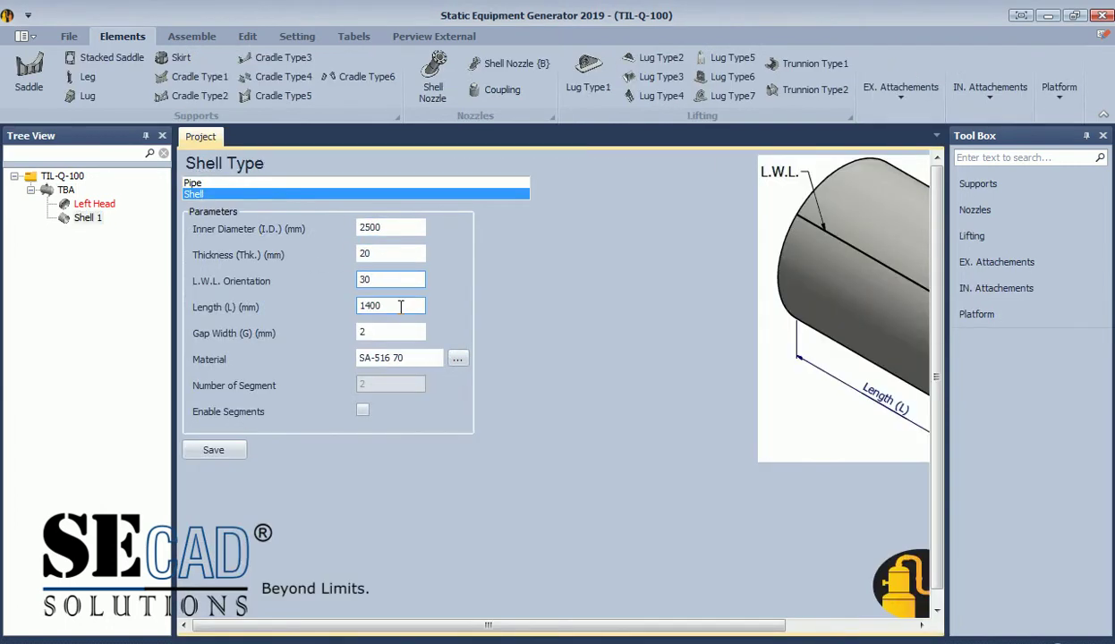
pyautogui.click(235, 453)
# - Add Shell 2 as a copy of Shell 1, then add a Right Head
pyautogui.click(567, 352)
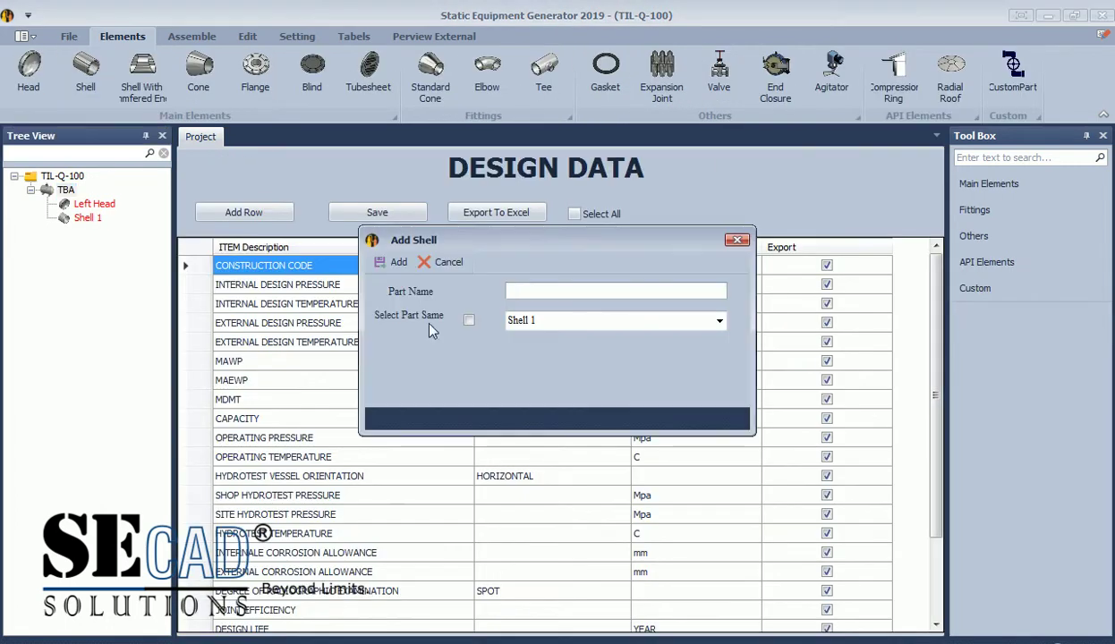
pyautogui.write('Shell')
pyautogui.click(395, 262)
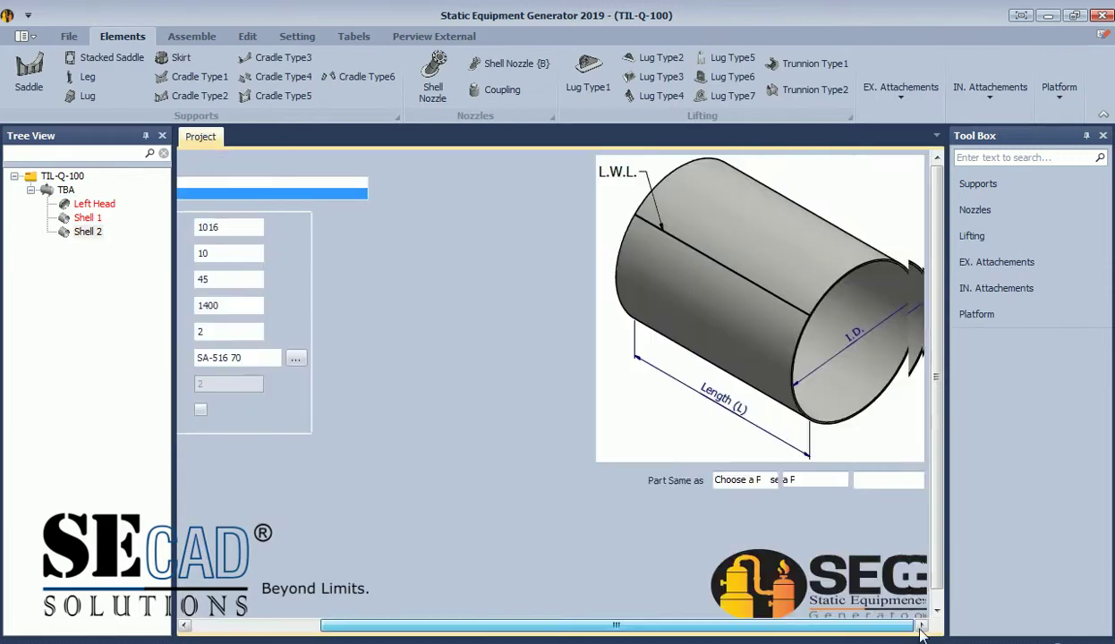
pyautogui.click(859, 485)
pyautogui.click(28, 72)
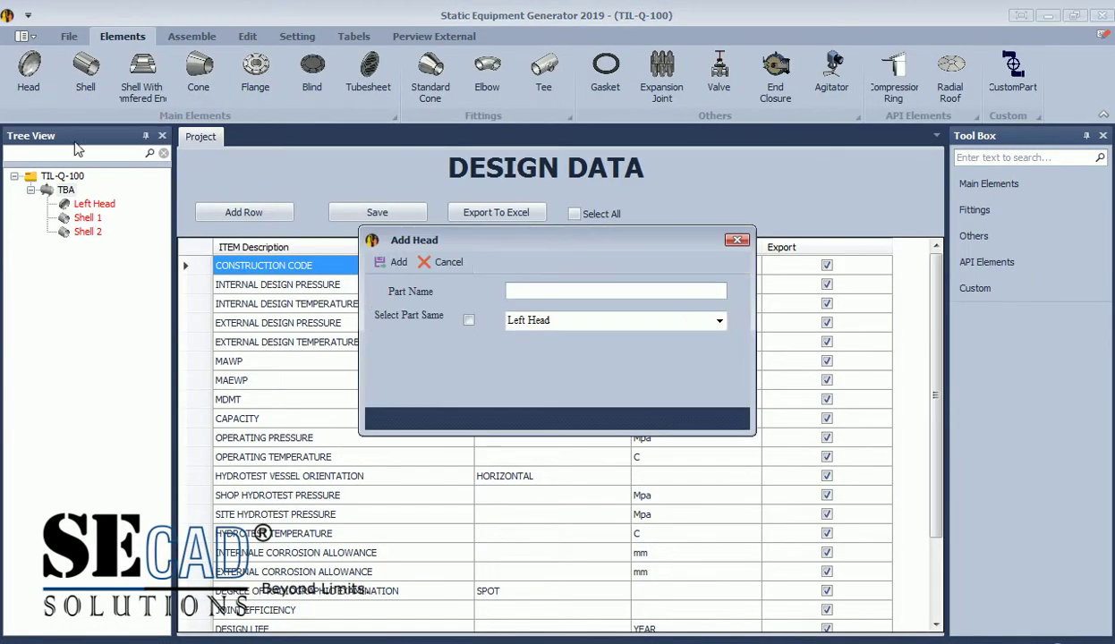
pyautogui.write('Right Head')
pyautogui.click(469, 320)
pyautogui.click(398, 263)
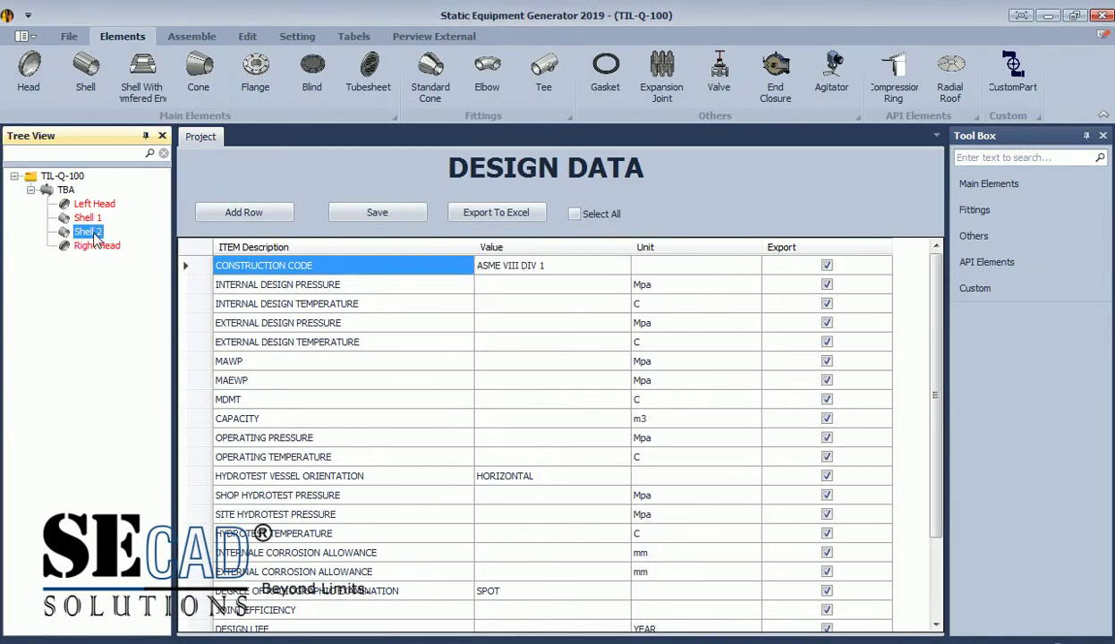
# - Change Shell 2's length to 3000 mm and review the Right Head parameters
pyautogui.click(381, 254)
pyautogui.press('Tab')
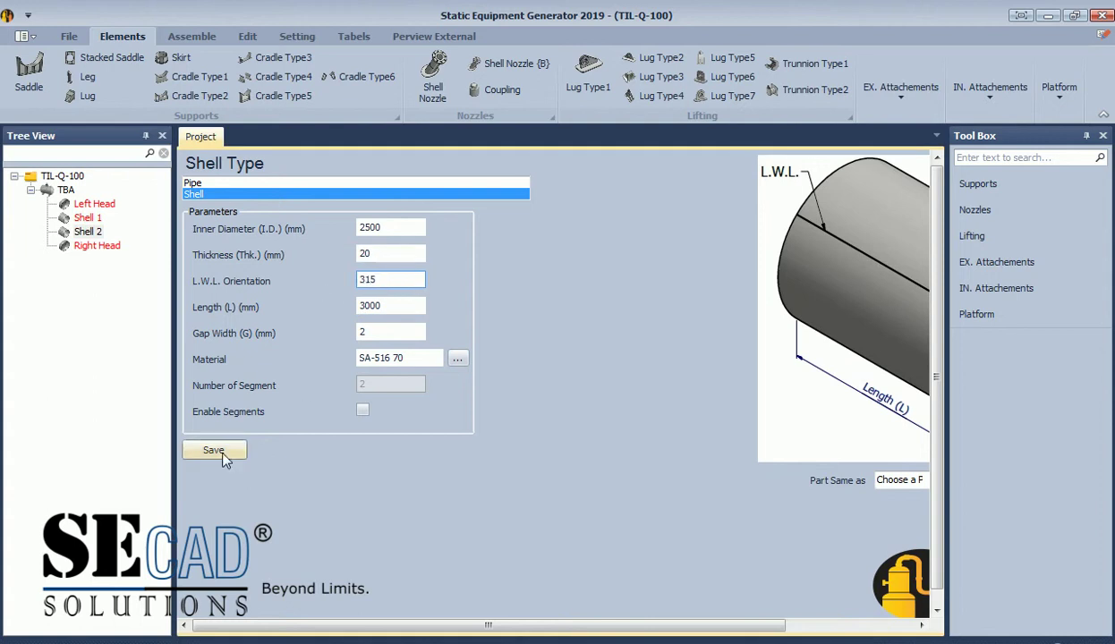
pyautogui.click(224, 450)
pyautogui.click(97, 245)
pyautogui.click(191, 37)
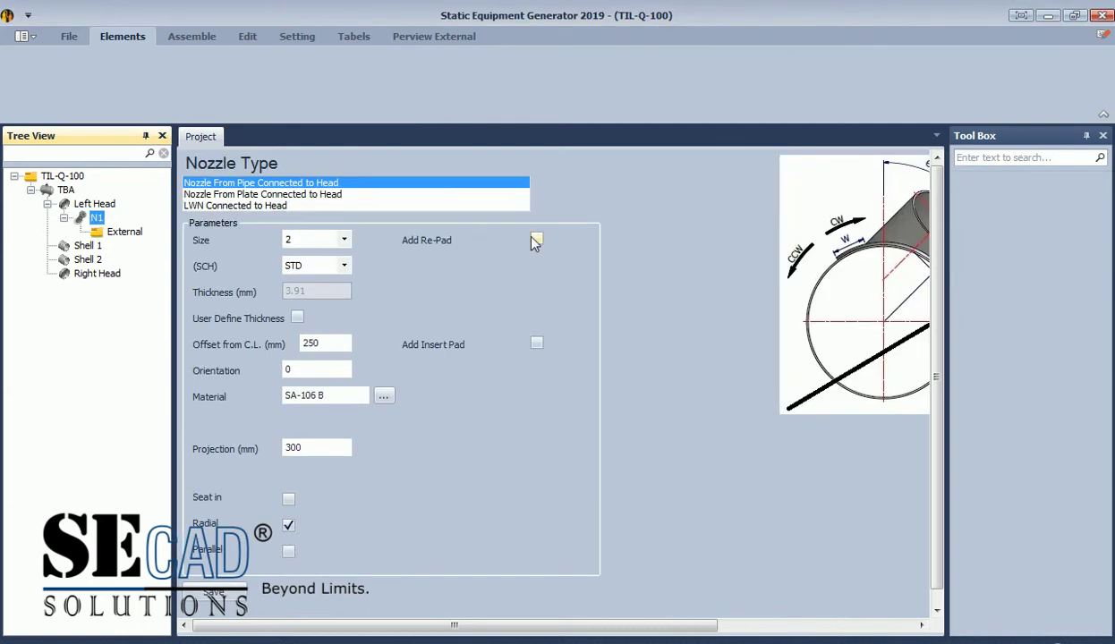
# - Give nozzle N1 a reinforcing pad and an insert pad, size 12 and schedule XS
pyautogui.click(534, 241)
pyautogui.click(535, 343)
pyautogui.press('Tab')
pyautogui.press('Tab')
pyautogui.press('Tab')
pyautogui.write('1')
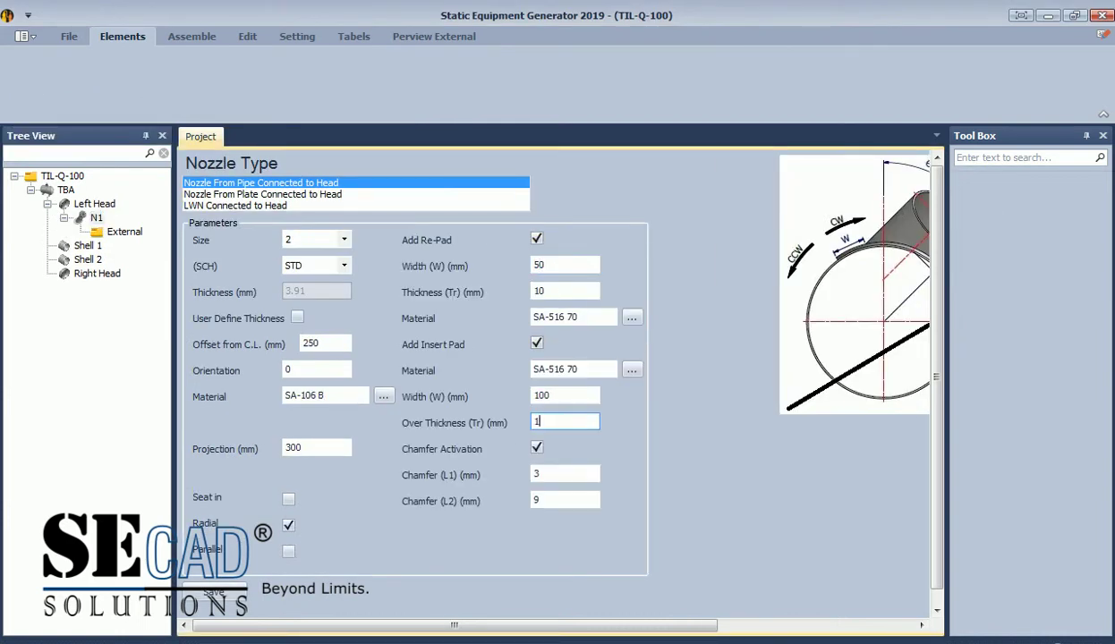
pyautogui.click(343, 239)
pyautogui.click(305, 344)
pyautogui.click(343, 265)
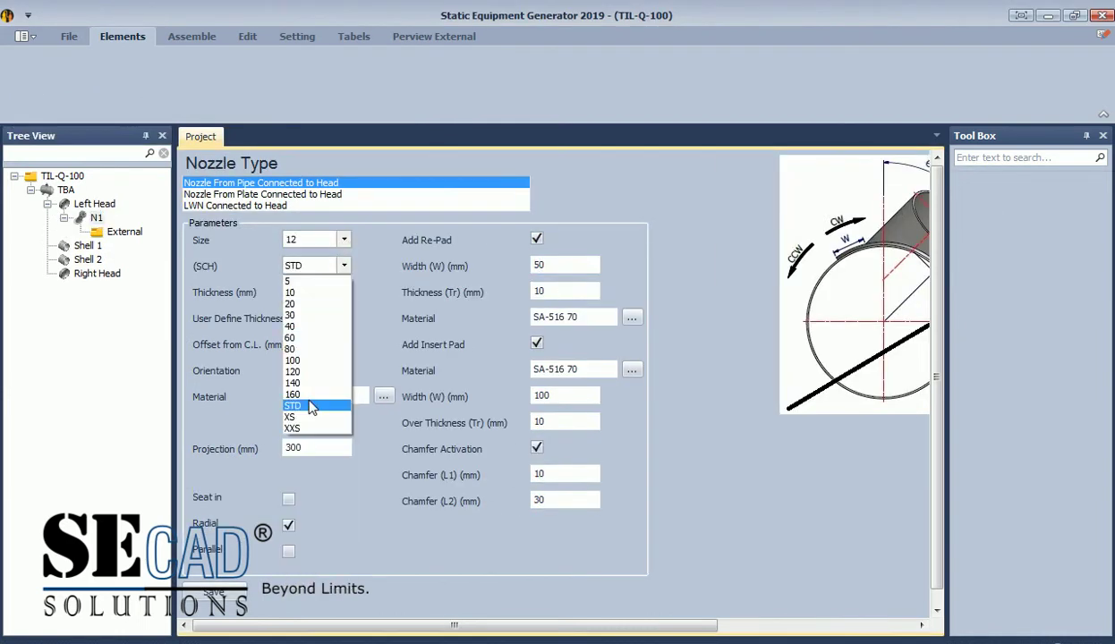
pyautogui.click(304, 405)
# - Set nozzle N1 to a 500 mm offset, parallel and seated in the head, and save
pyautogui.doubleClick(313, 343)
pyautogui.write('500')
pyautogui.press('Tab')
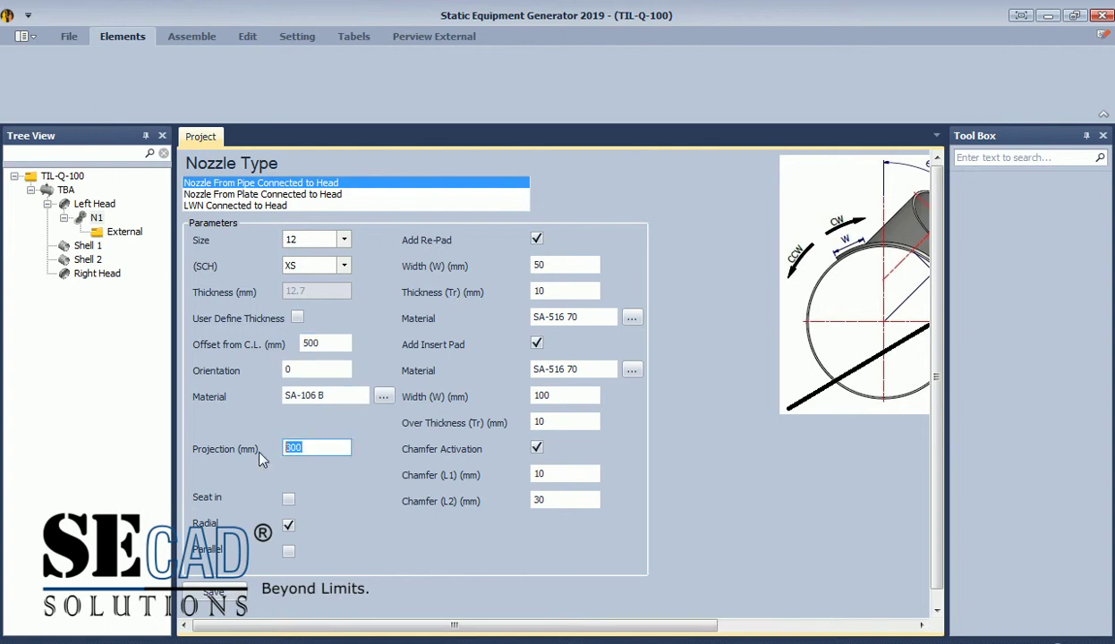
pyautogui.click(238, 595)
pyautogui.click(551, 345)
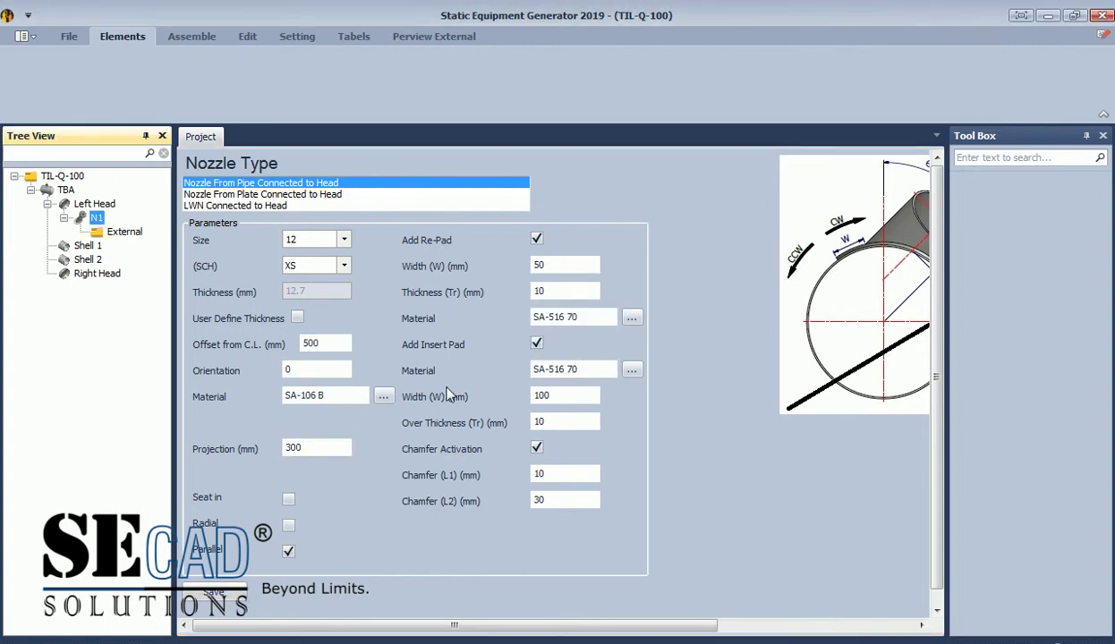
pyautogui.click(288, 498)
# - Build the vessel in Inventor and orbit to view the nozzle on the left head
pyautogui.click(192, 36)
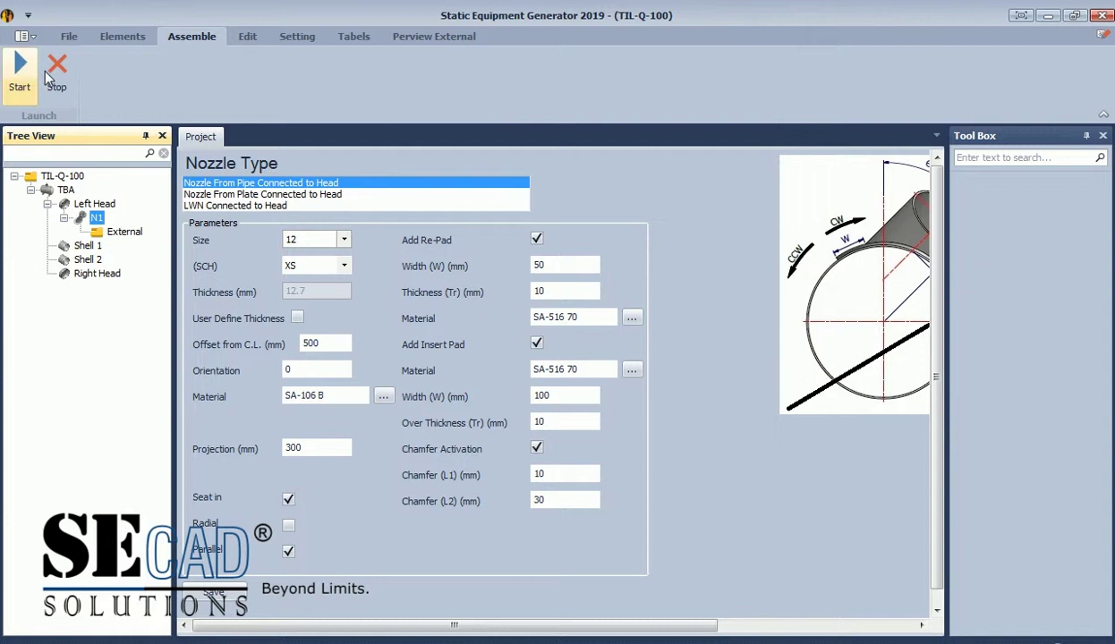
pyautogui.click(20, 73)
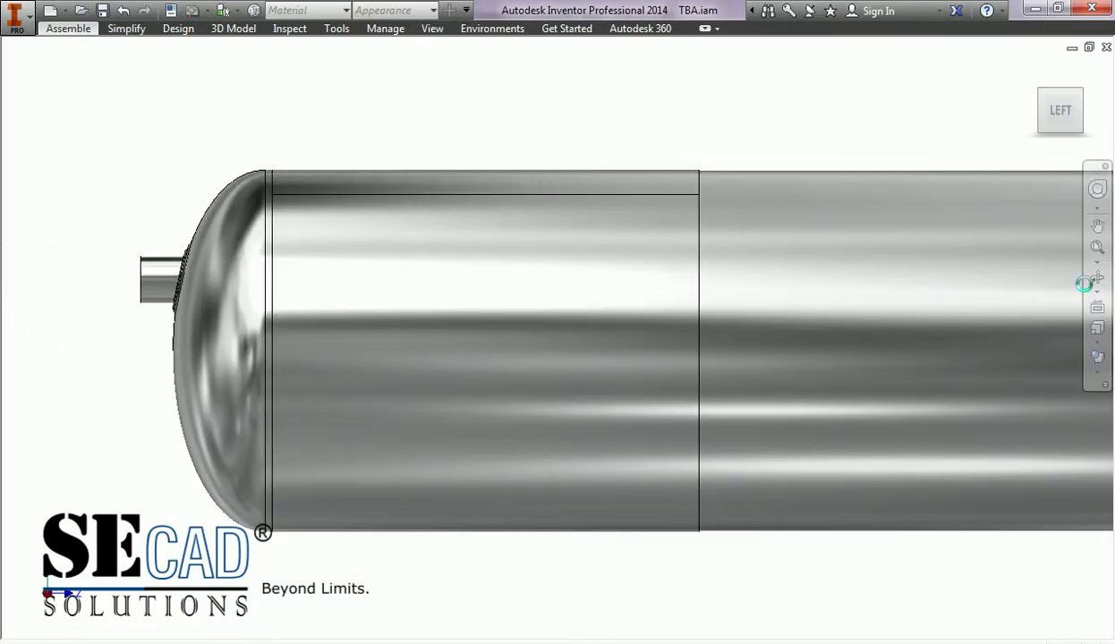
pyautogui.click(1082, 283)
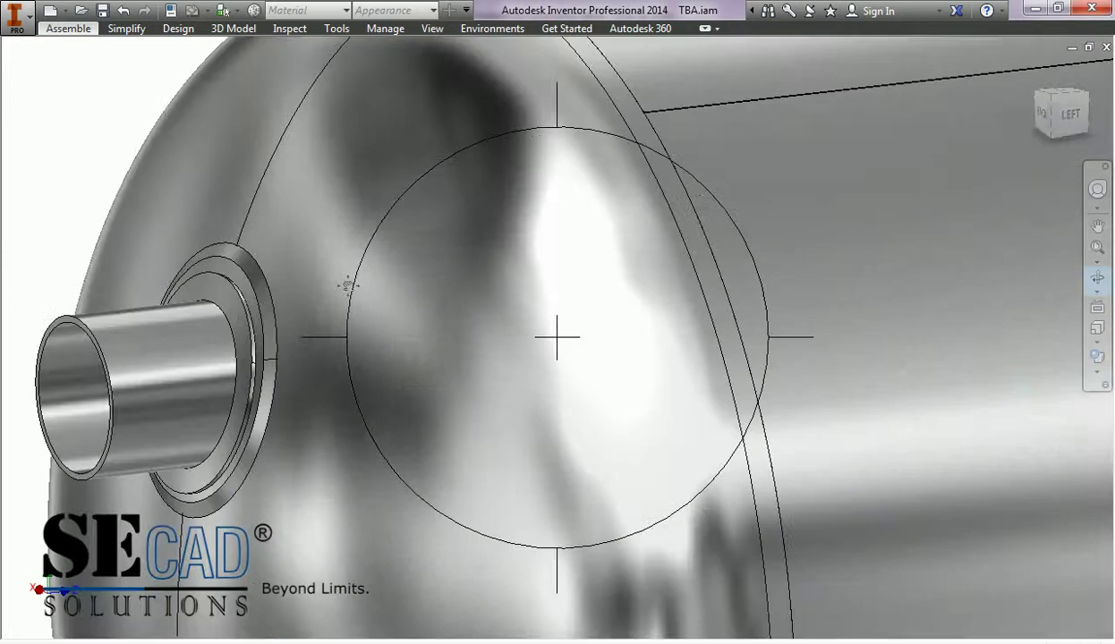
pyautogui.moveTo(617, 315); pyautogui.dragTo(580, 348)
# - Add elbow N1-E1 as a 90° long-radius elbow of size 12
pyautogui.click(122, 36)
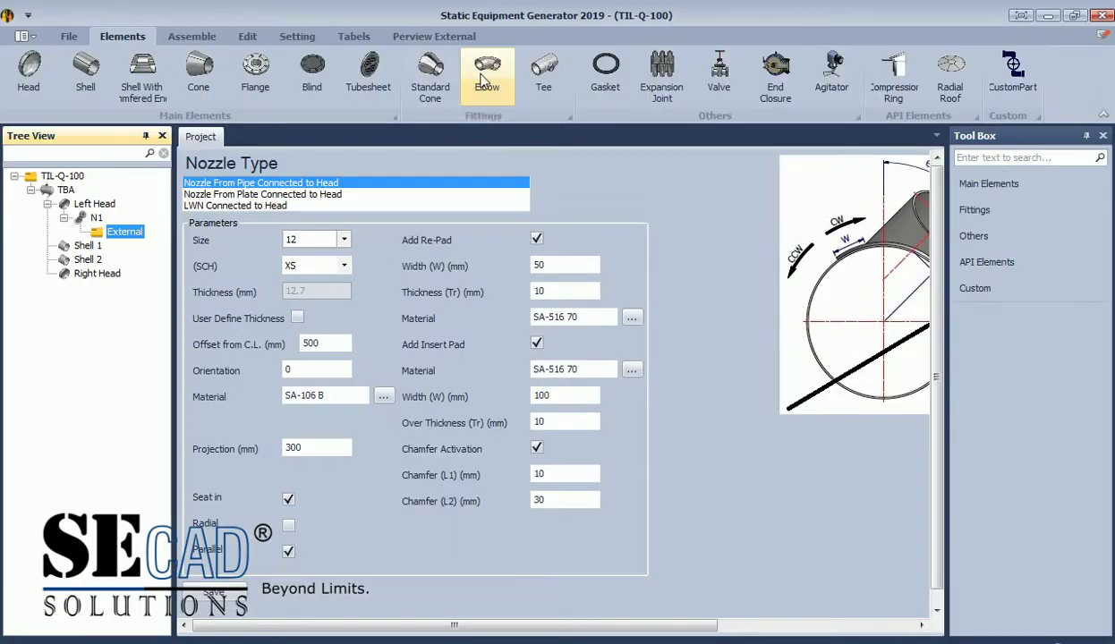
pyautogui.click(486, 71)
pyautogui.write('N1-E1')
pyautogui.click(398, 261)
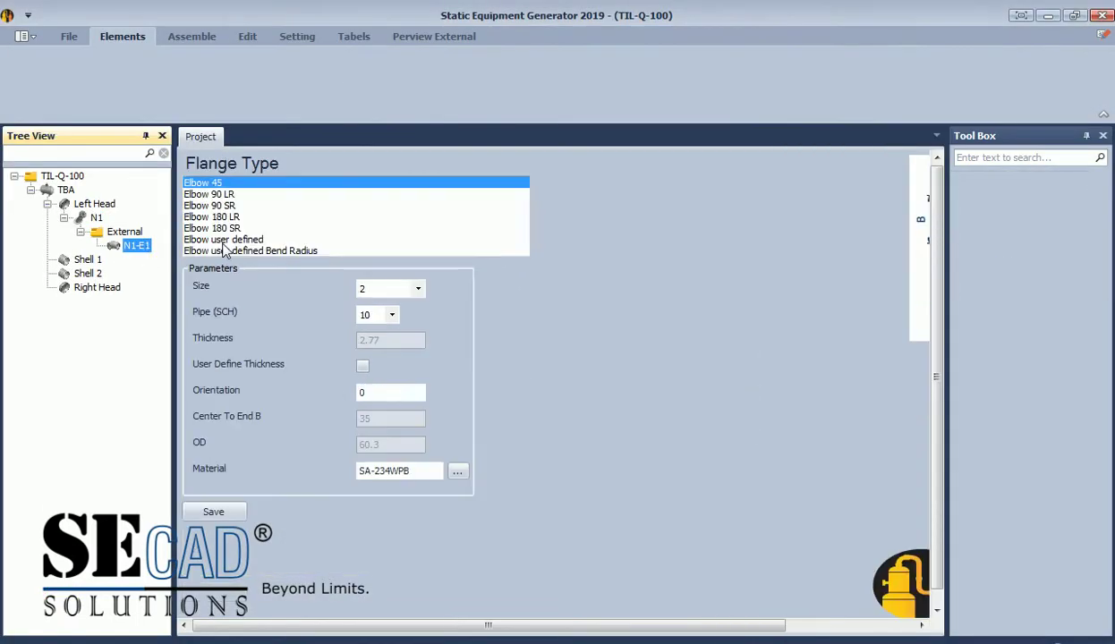
pyautogui.click(209, 194)
pyautogui.click(416, 288)
pyautogui.click(377, 441)
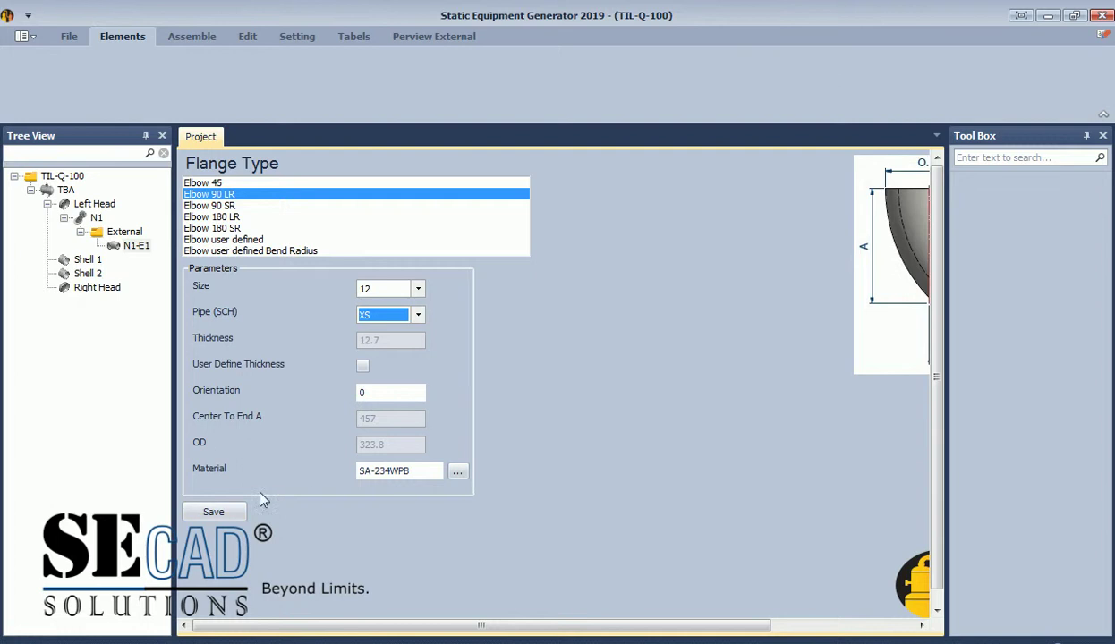
# - Add pipe N1-P1 under N1's External branch: size 12, schedule XS, 300 mm long
pyautogui.click(124, 232)
pyautogui.click(122, 36)
pyautogui.click(86, 72)
pyautogui.click(398, 261)
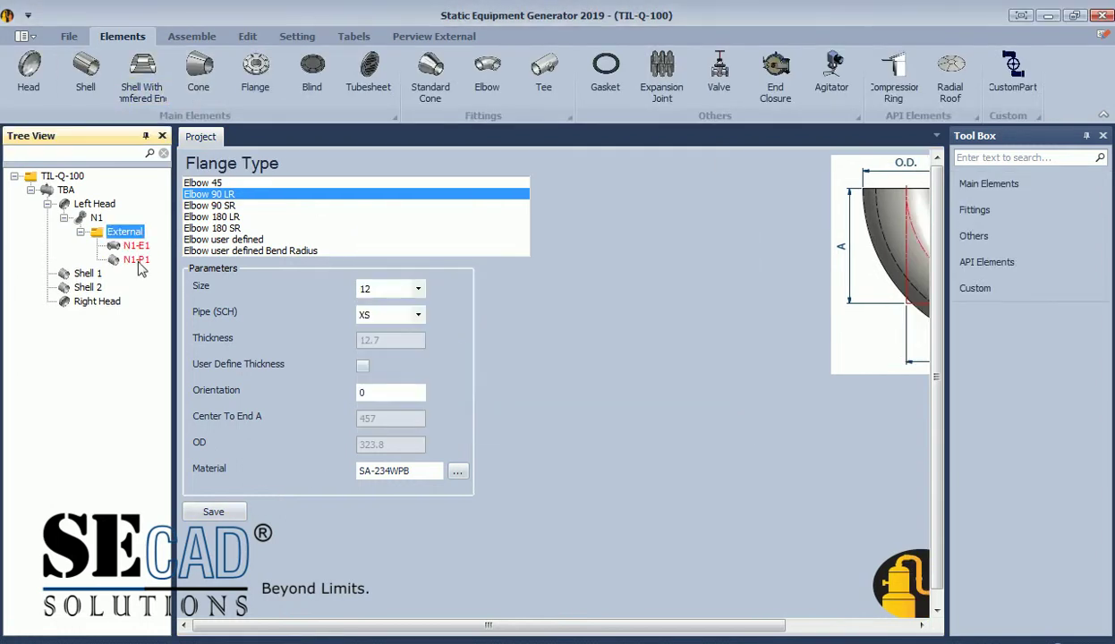
pyautogui.click(417, 228)
pyautogui.click(417, 280)
pyautogui.click(405, 356)
pyautogui.doubleClick(405, 356)
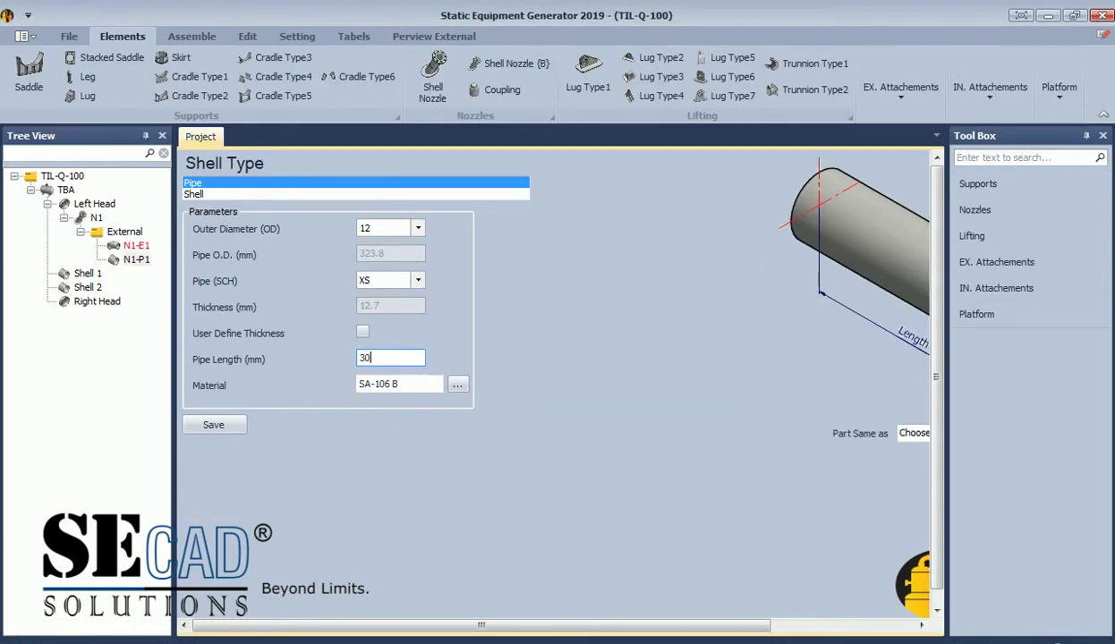
pyautogui.write('300')
pyautogui.click(124, 232)
# - Add flange N1-F1 of type WN-RF ASME B16.5 2013, size 12
pyautogui.click(255, 72)
pyautogui.click(398, 261)
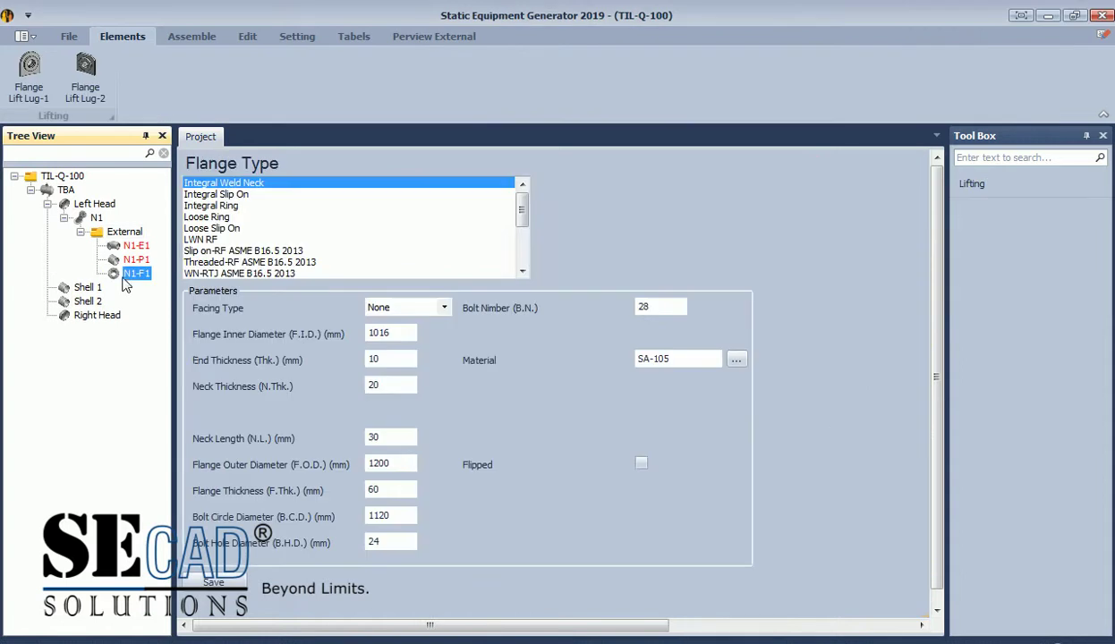
pyautogui.scroll(-3, 521, 219)
pyautogui.click(237, 239)
pyautogui.click(417, 337)
pyautogui.click(374, 511)
pyautogui.click(417, 363)
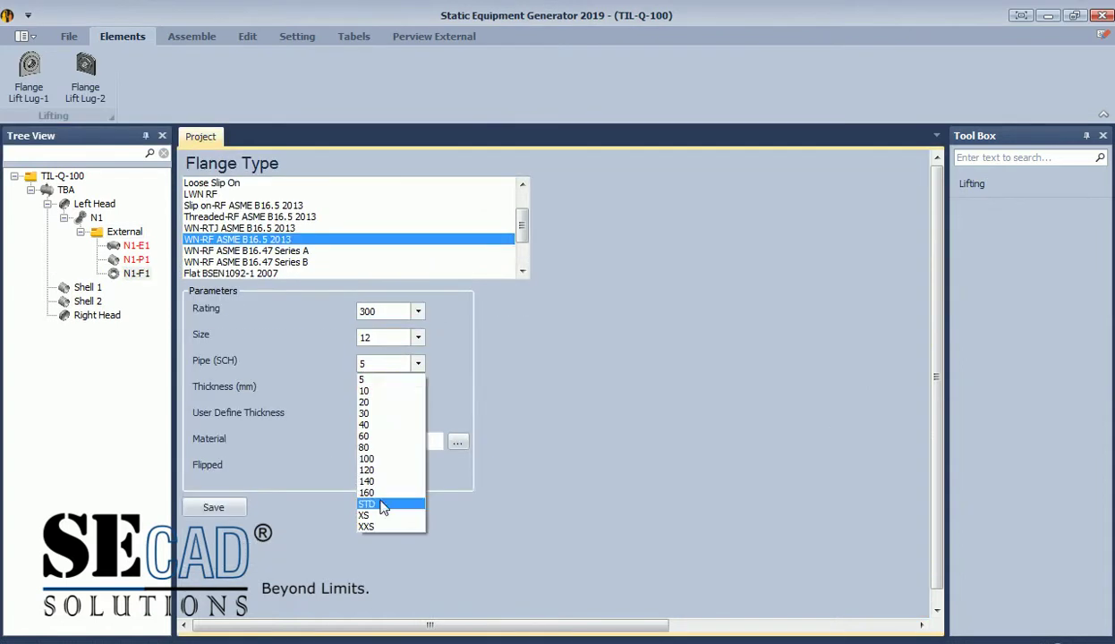
pyautogui.click(402, 498)
pyautogui.click(212, 507)
# - Add gasket N1-G1 as an RF gasket for ASME B16.5 2013 flanges, size 12
pyautogui.click(124, 231)
pyautogui.click(605, 72)
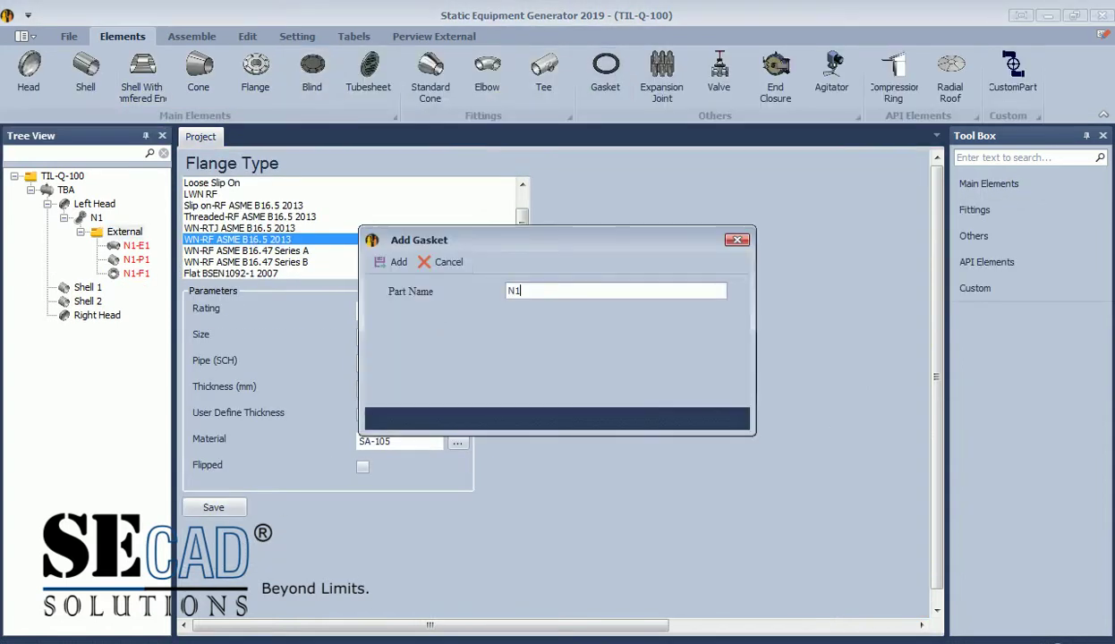
pyautogui.write('-G1')
pyautogui.click(398, 262)
pyautogui.click(268, 194)
pyautogui.click(417, 303)
pyautogui.click(384, 469)
pyautogui.click(213, 370)
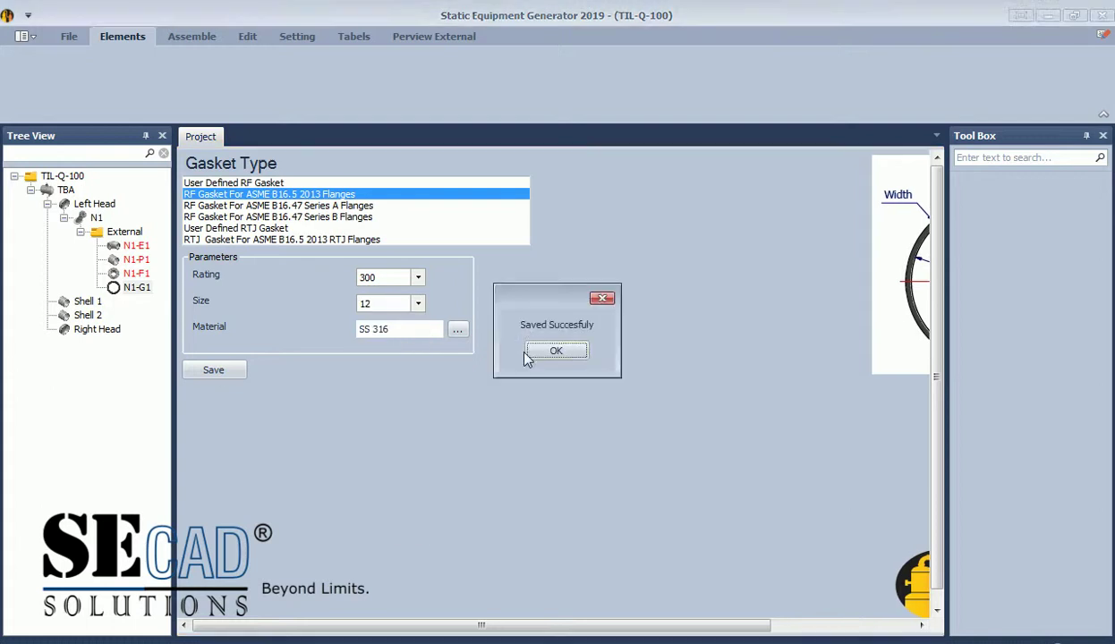
pyautogui.click(556, 351)
# - Add blind N1-B1 as RF Blind ASME B16.5 2013, rating 300, size 12, flipped
pyautogui.click(124, 232)
pyautogui.click(380, 80)
pyautogui.write('N1-B1')
pyautogui.click(389, 259)
pyautogui.click(238, 206)
pyautogui.click(418, 277)
pyautogui.click(418, 303)
pyautogui.click(373, 487)
pyautogui.click(362, 355)
pyautogui.click(213, 394)
pyautogui.click(191, 35)
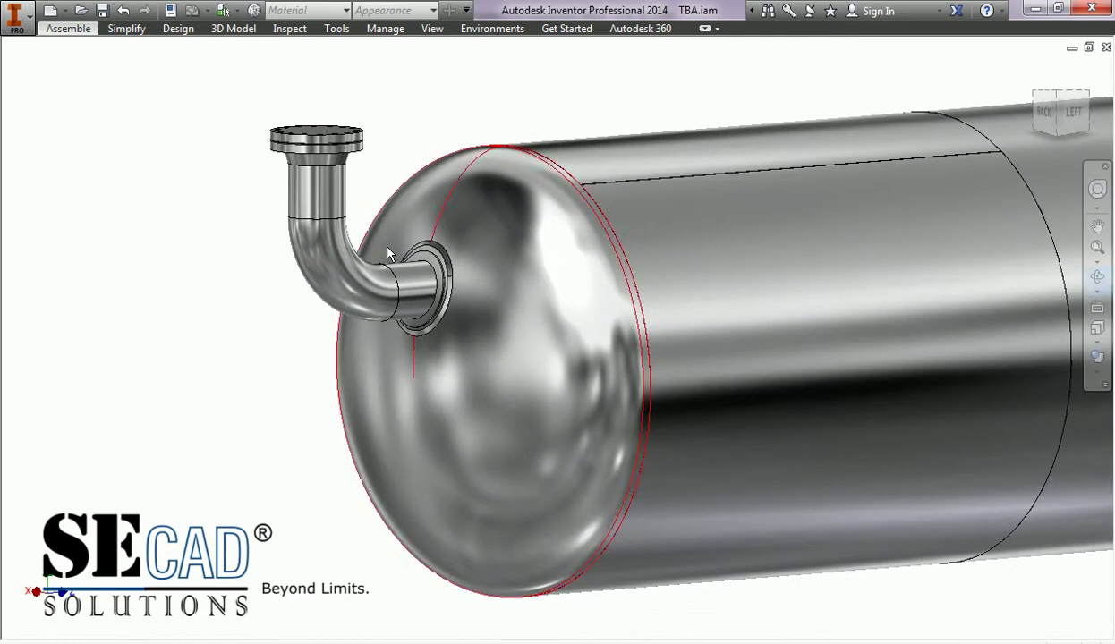
# - Zoom out to inspect the nozzle piping in Inventor, then show the Left Head parameters
pyautogui.scroll(-5, 377, 240)
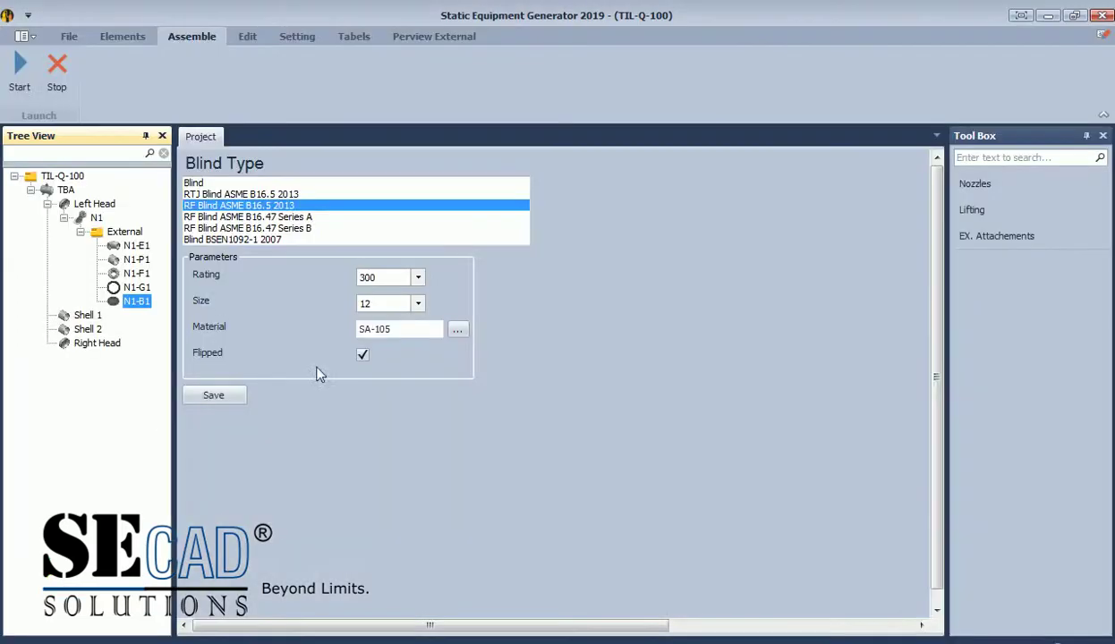
pyautogui.click(92, 206)
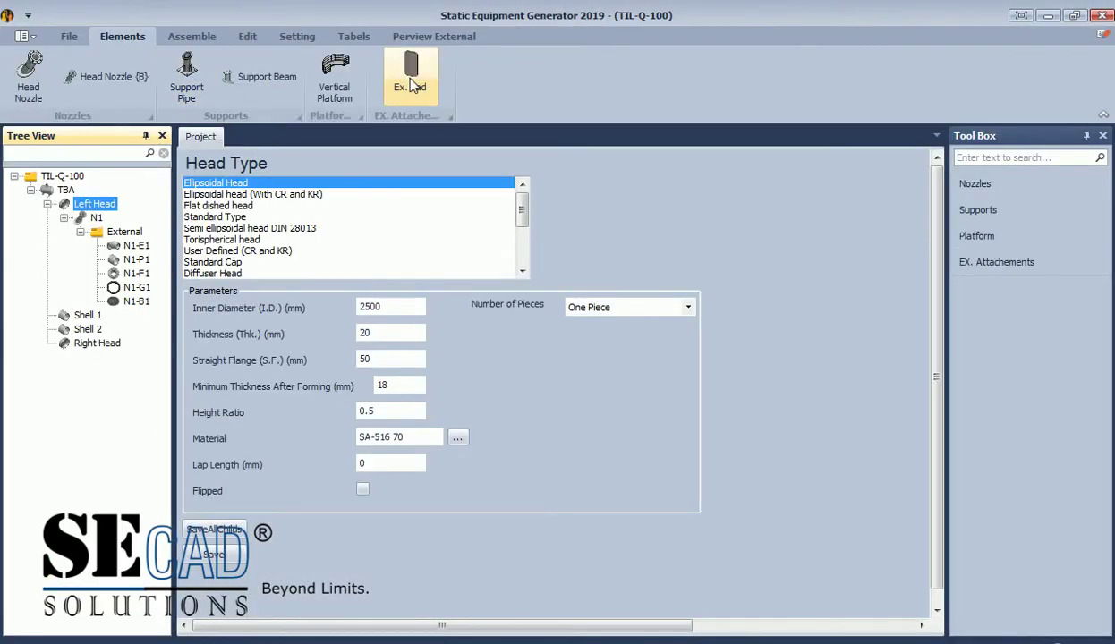
# - Add a Left Saddle to Shell 1 with a wear plate and non-straight web sides
pyautogui.click(87, 315)
pyautogui.click(29, 76)
pyautogui.write('Left Saddle')
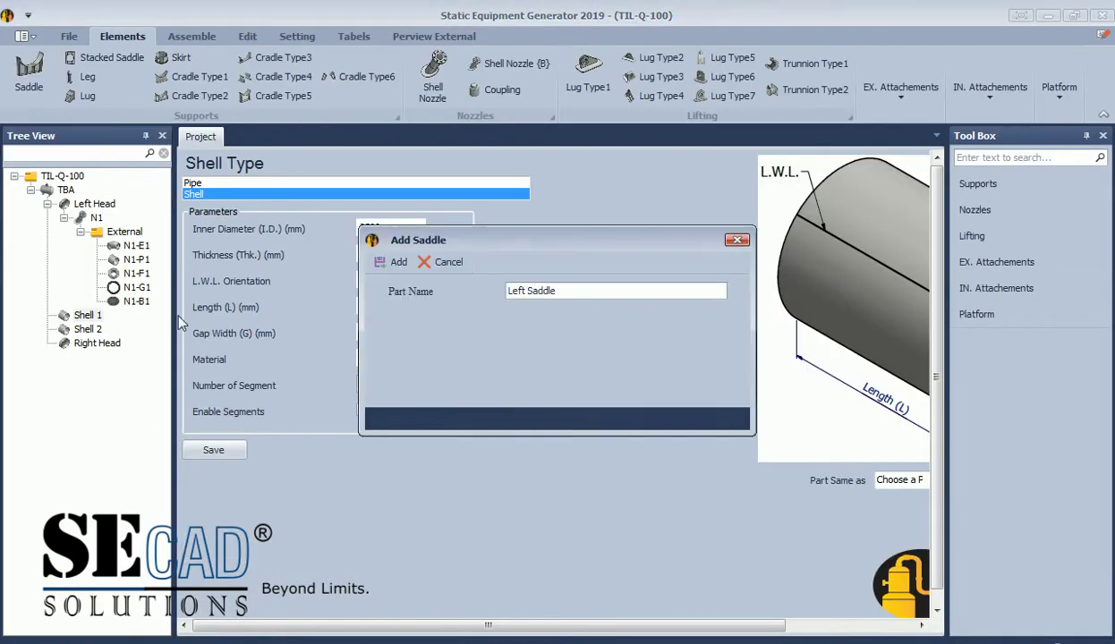
pyautogui.click(398, 261)
pyautogui.click(536, 308)
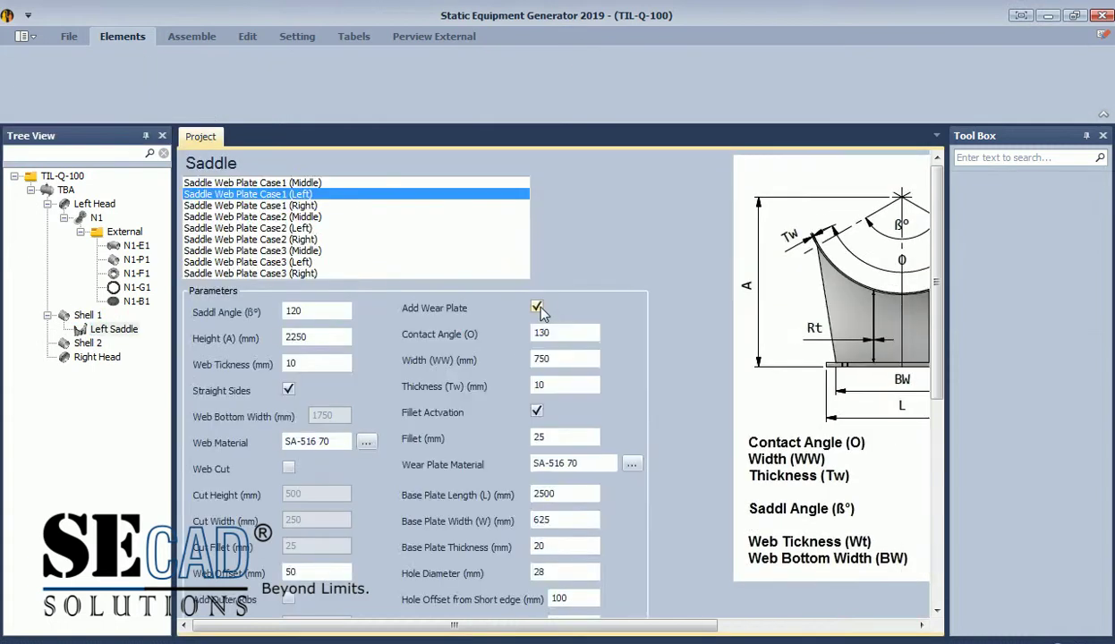
pyautogui.click(289, 390)
pyautogui.doubleClick(329, 415)
pyautogui.write('1')
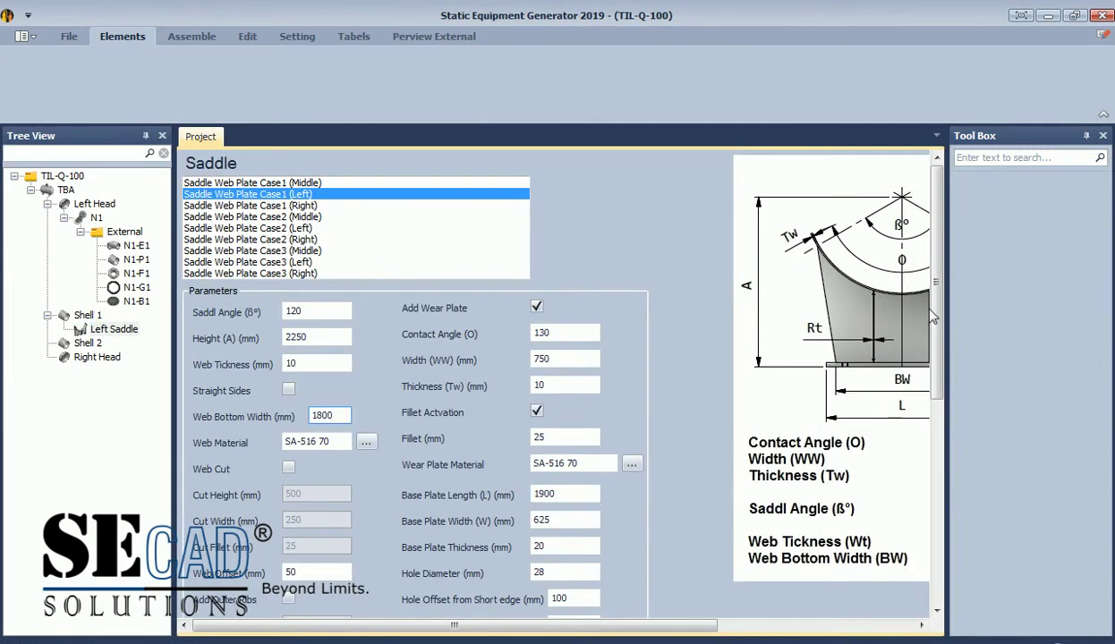
# - Set the saddle dimensions, including 2000 mm height and 600 mm location
pyautogui.scroll(-2, 931, 316)
pyautogui.click(338, 273)
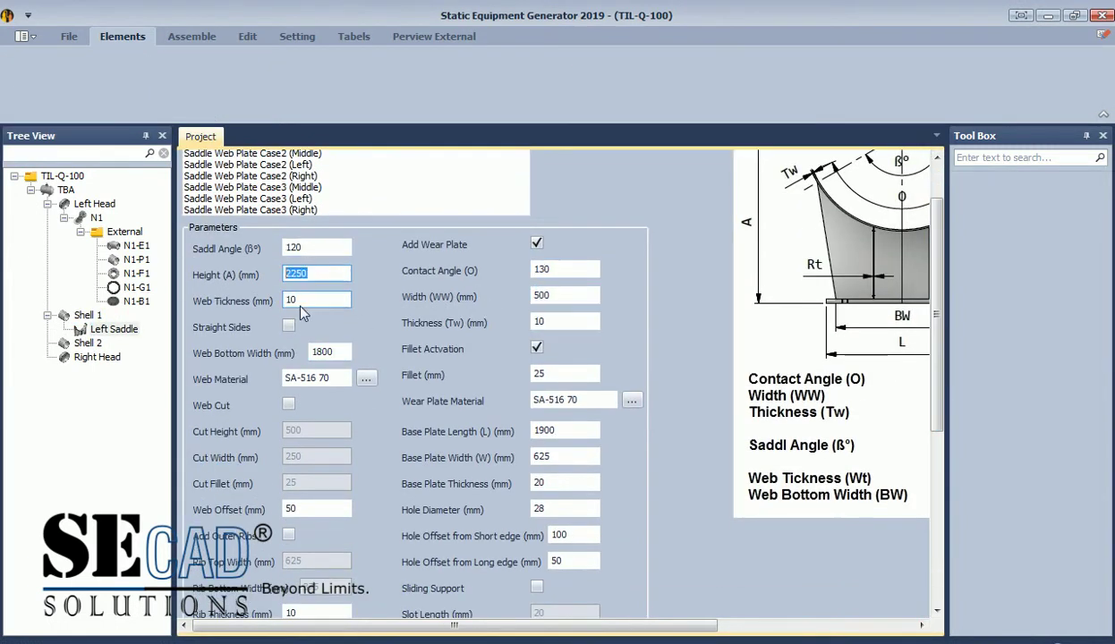
pyautogui.write('2000')
pyautogui.scroll(-3, 683, 495)
pyautogui.click(564, 355)
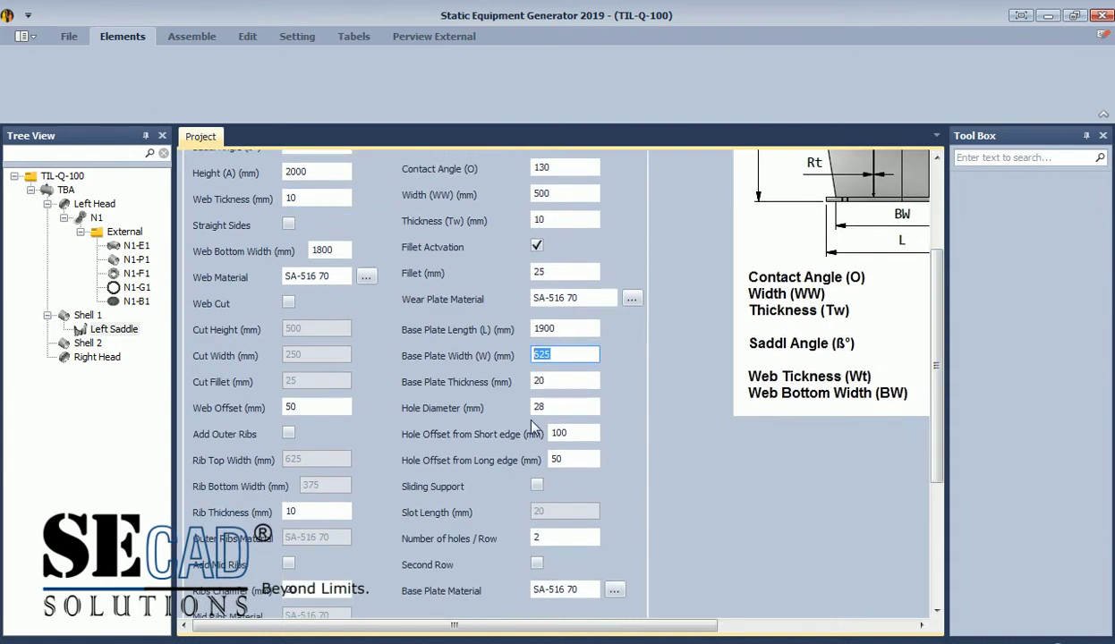
pyautogui.write('400')
pyautogui.click(316, 407)
pyautogui.write('20')
pyautogui.scroll(-4, 501, 448)
pyautogui.click(537, 556)
pyautogui.click(535, 506)
# - Add outer ribs with 350 mm top width and mid ribs, then save the Left Saddle
pyautogui.click(288, 309)
pyautogui.write('0')
pyautogui.press('Tab')
pyautogui.write('350')
pyautogui.click(288, 439)
pyautogui.scroll(-2, 501, 447)
pyautogui.click(213, 604)
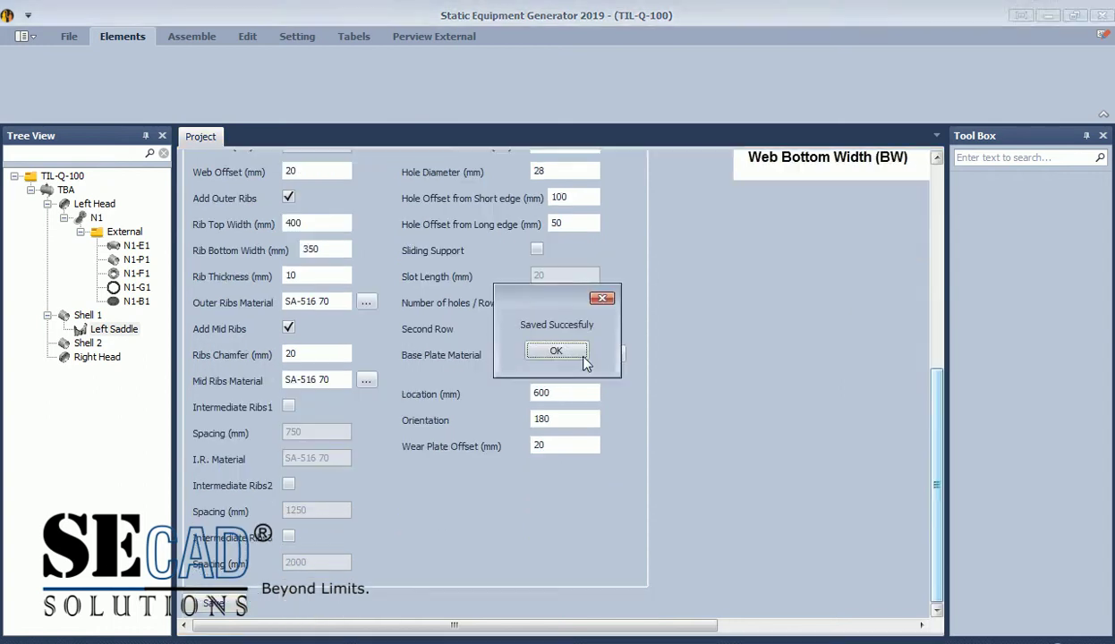
pyautogui.click(555, 350)
pyautogui.click(29, 71)
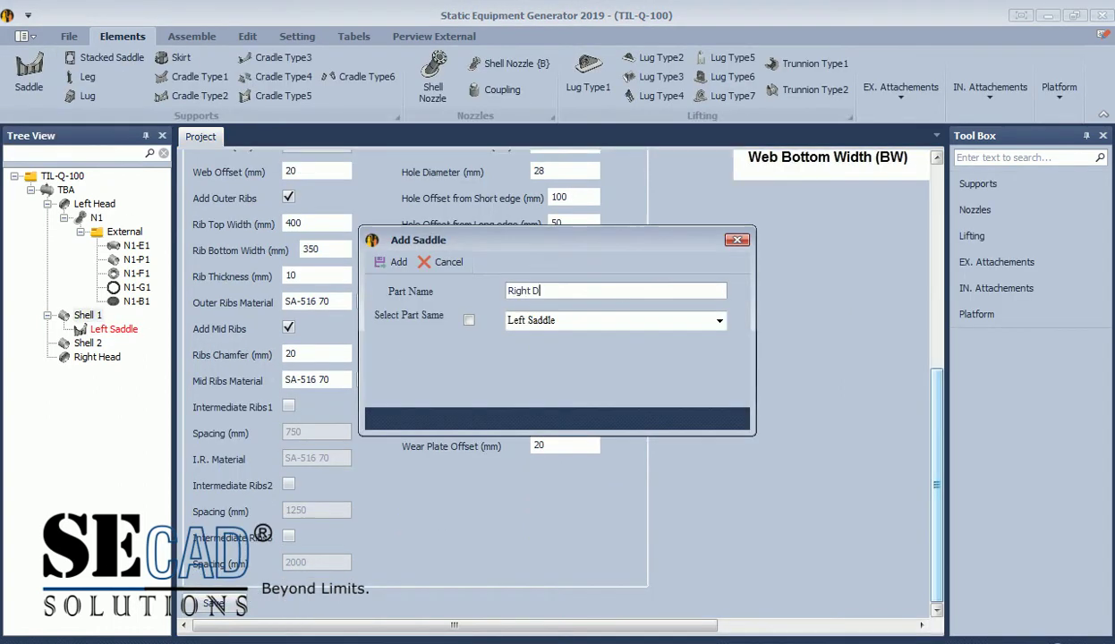
# - Add the Right Saddle and fill in its height, web bottom width, web offset 20 and wear-plate offset
pyautogui.press('Return')
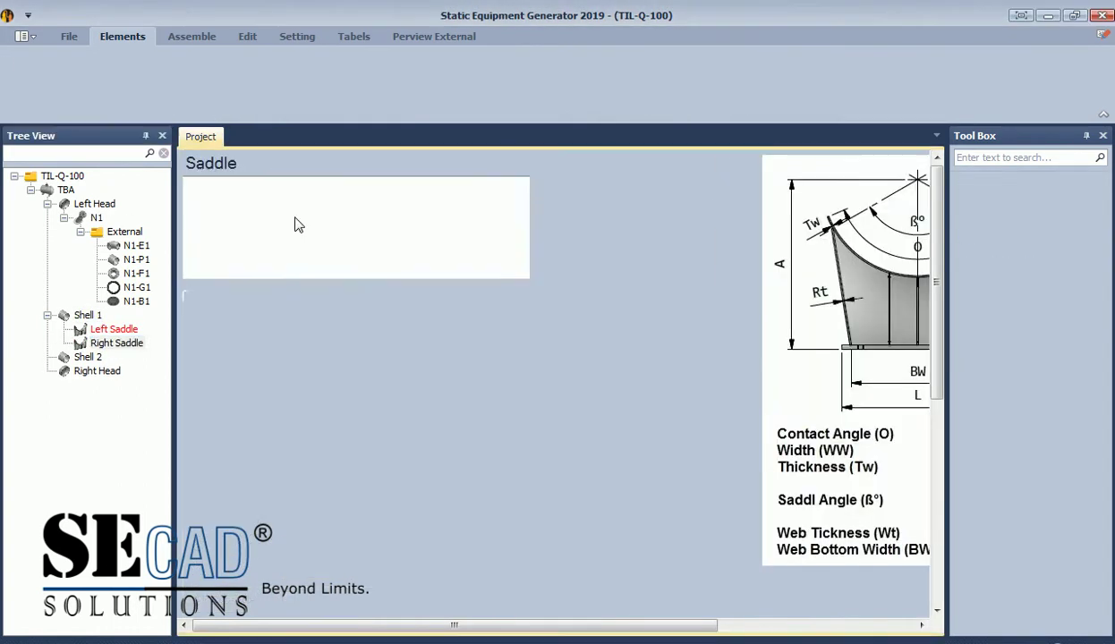
pyautogui.write('2000')
pyautogui.click(288, 389)
pyautogui.write('00')
pyautogui.press('Tab')
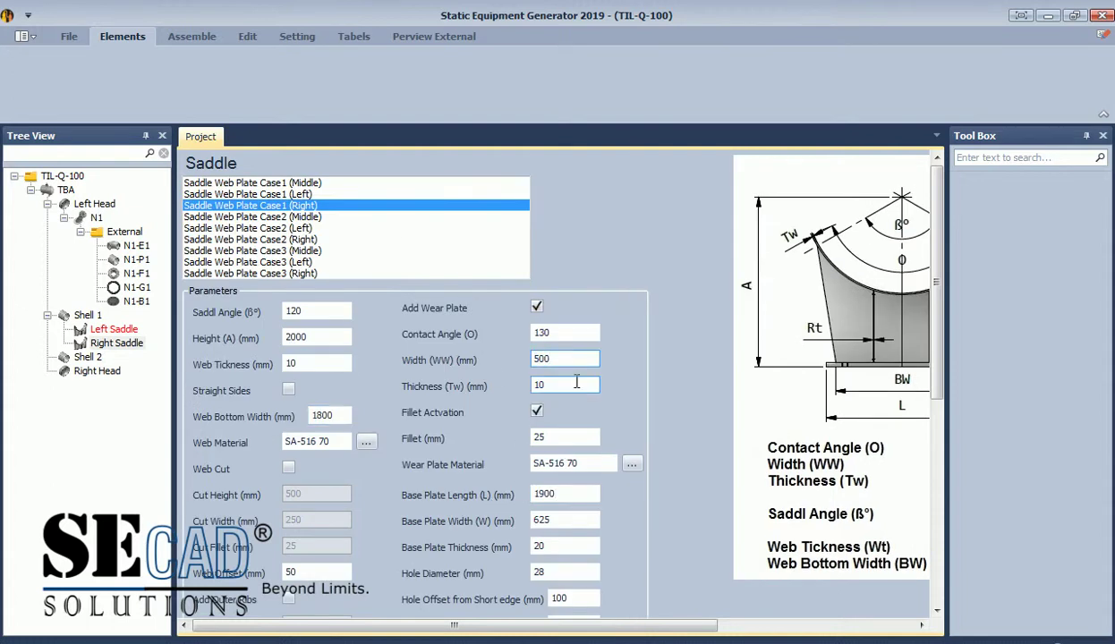
pyautogui.scroll(-5, 576, 382)
pyautogui.doubleClick(309, 450)
pyautogui.write('20')
pyautogui.scroll(-5, 536, 429)
pyautogui.press('Tab')
# - Give the Right Saddle outer and mid ribs and save it
pyautogui.click(288, 358)
pyautogui.press('Tab')
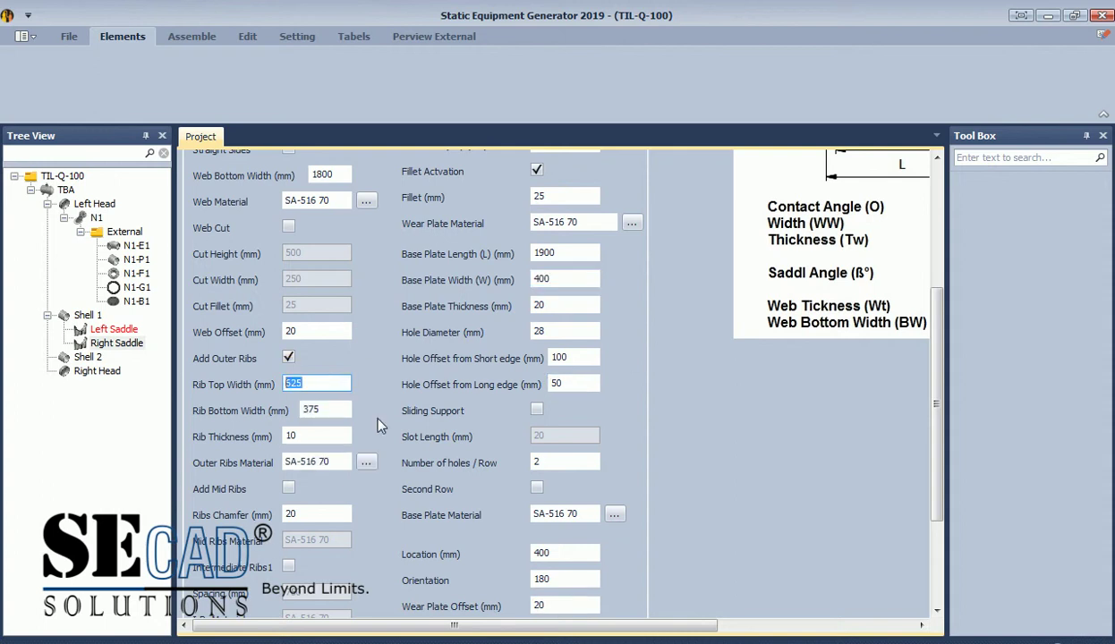
pyautogui.write('400')
pyautogui.click(288, 487)
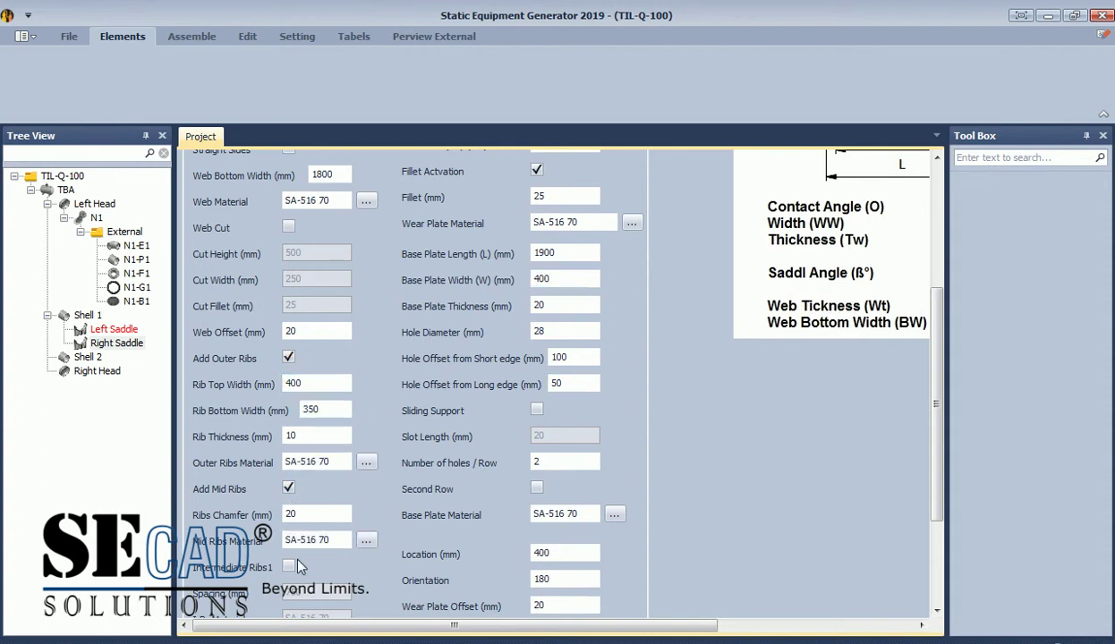
pyautogui.scroll(-3, 545, 357)
pyautogui.hotkey('ctrl', 's')
# - Compare against the Left Saddle values and regenerate the vessel in Inventor
pyautogui.click(572, 355)
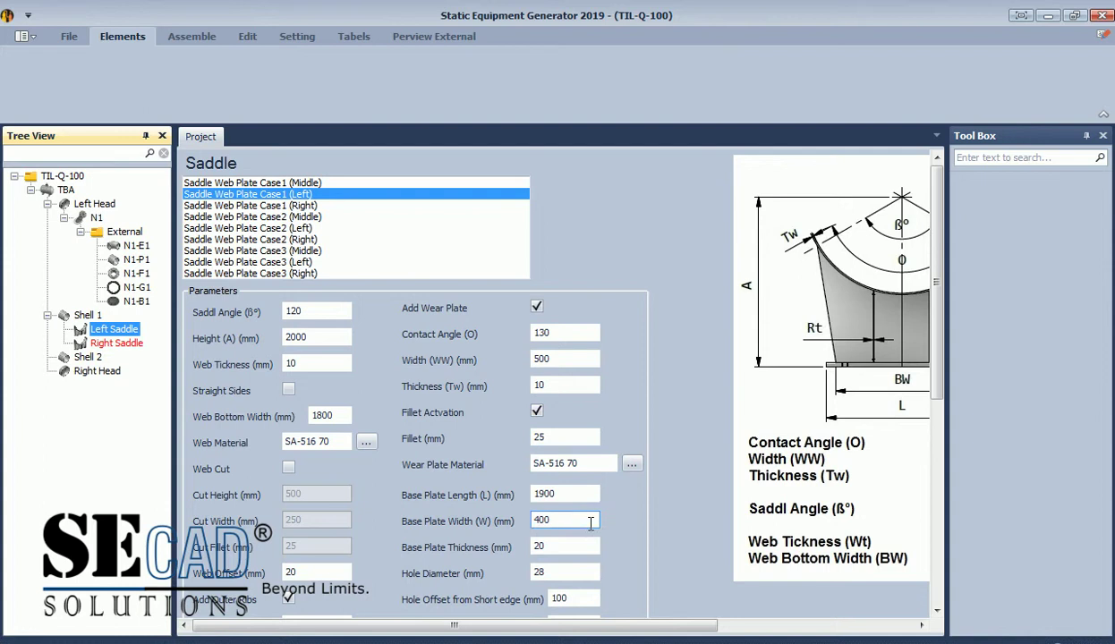
pyautogui.scroll(-3, 587, 519)
pyautogui.click(183, 38)
pyautogui.click(631, 154)
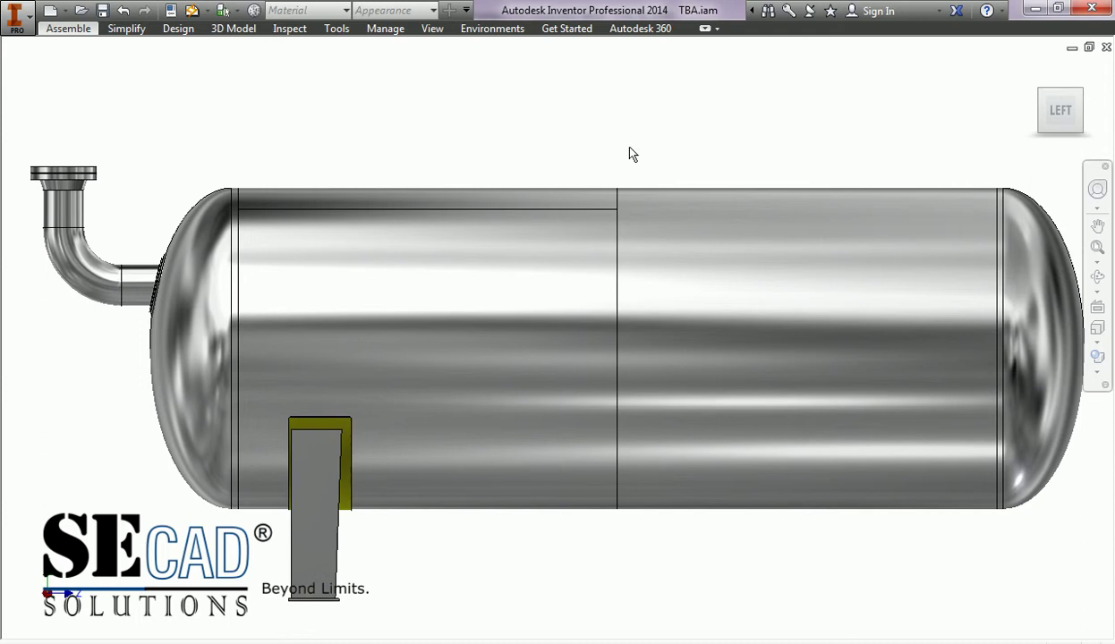
# - Return to home view, orbit to inspect both saddles, and bring up the platform choices
pyautogui.press('F6')
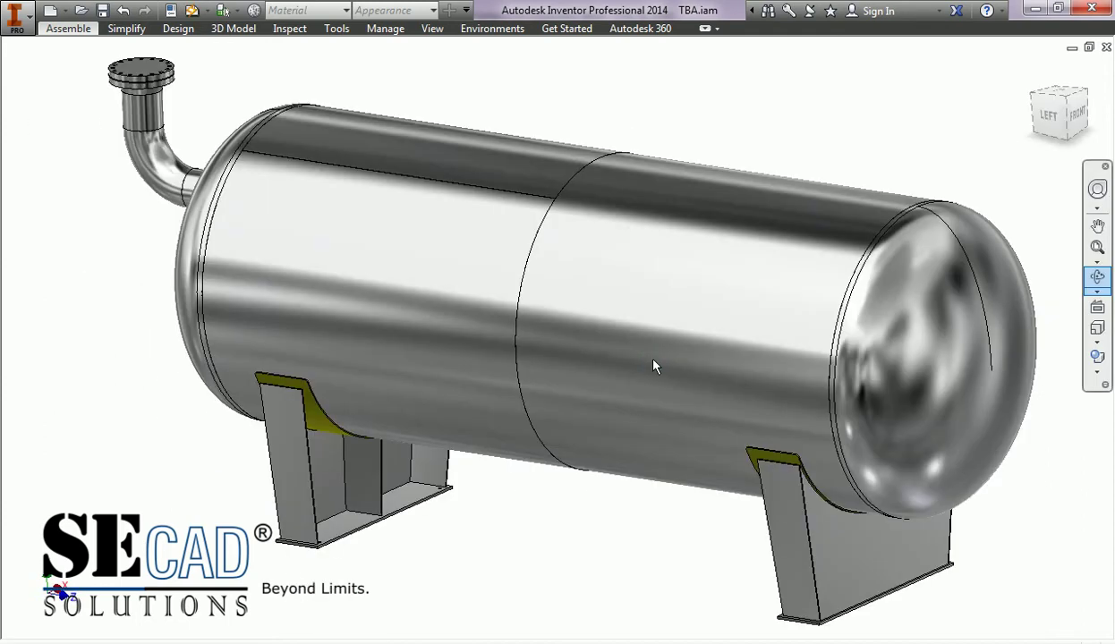
pyautogui.press('F4')
pyautogui.moveTo(653, 366); pyautogui.dragTo(614, 352)
pyautogui.rightClick(613, 352)
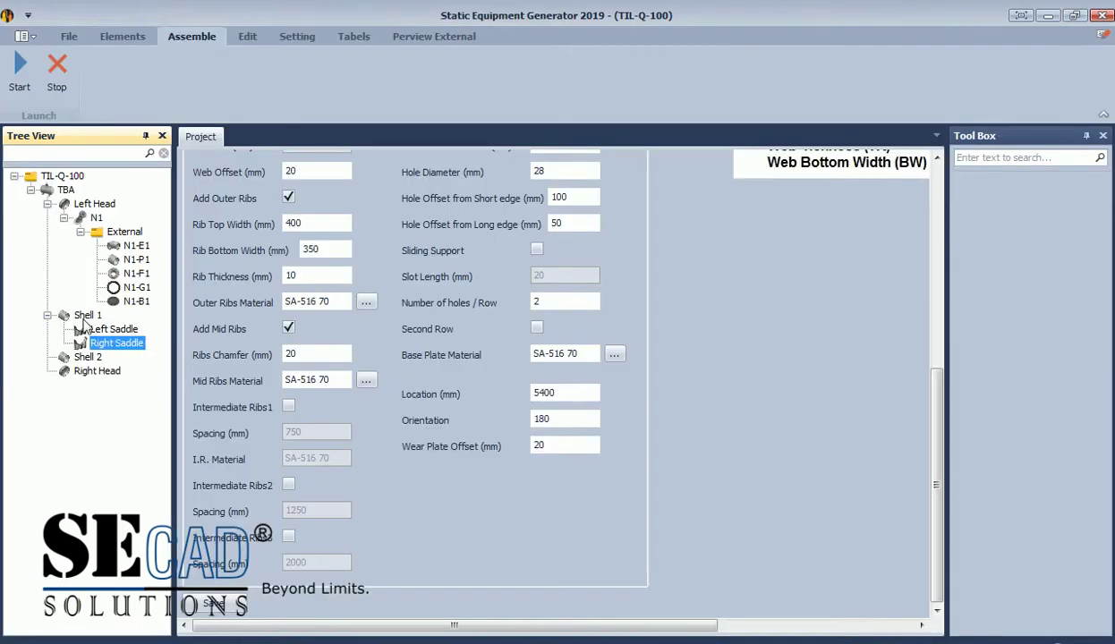
pyautogui.click(123, 36)
pyautogui.click(1058, 86)
# - Add horizontal Platform 1 to the shell with width 2500 and length 5000
pyautogui.click(1069, 144)
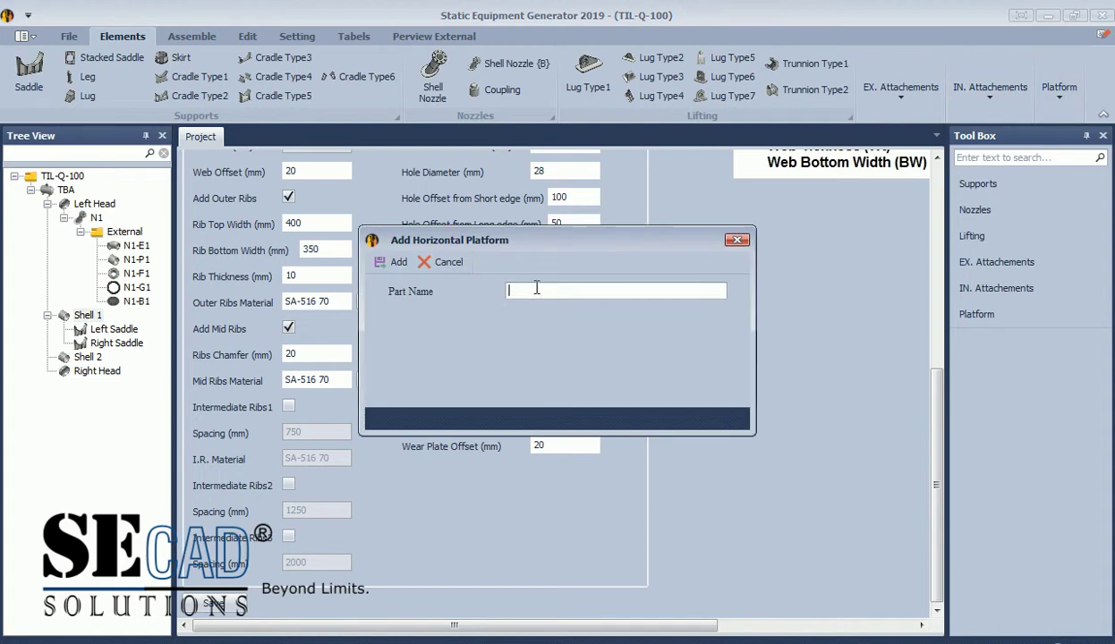
pyautogui.click(398, 262)
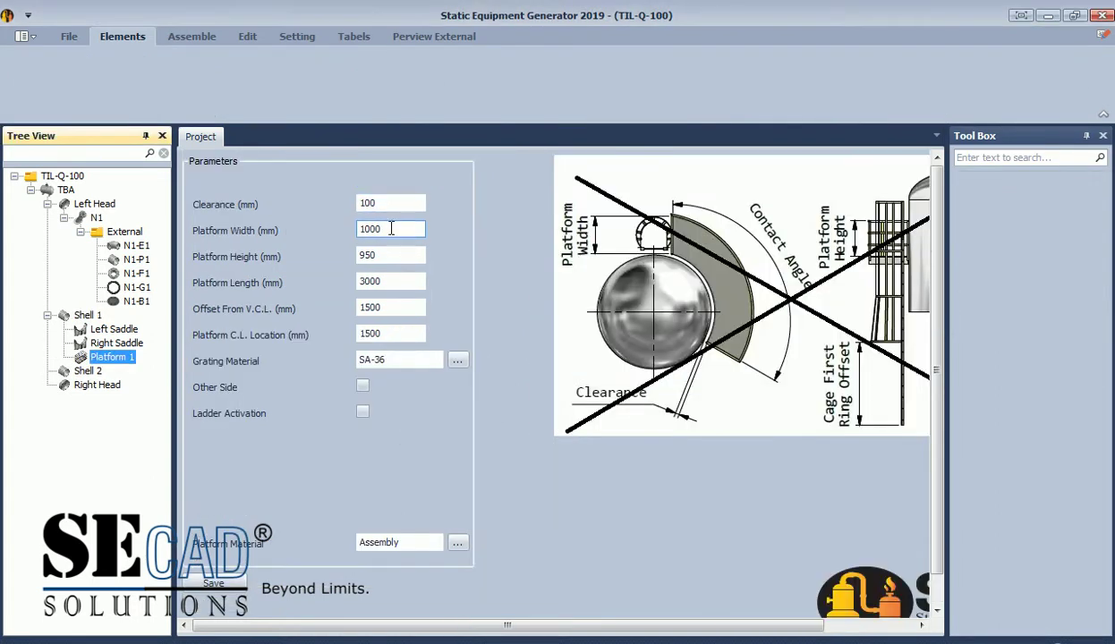
pyautogui.click(397, 282)
pyautogui.press('Tab')
pyautogui.press('Tab')
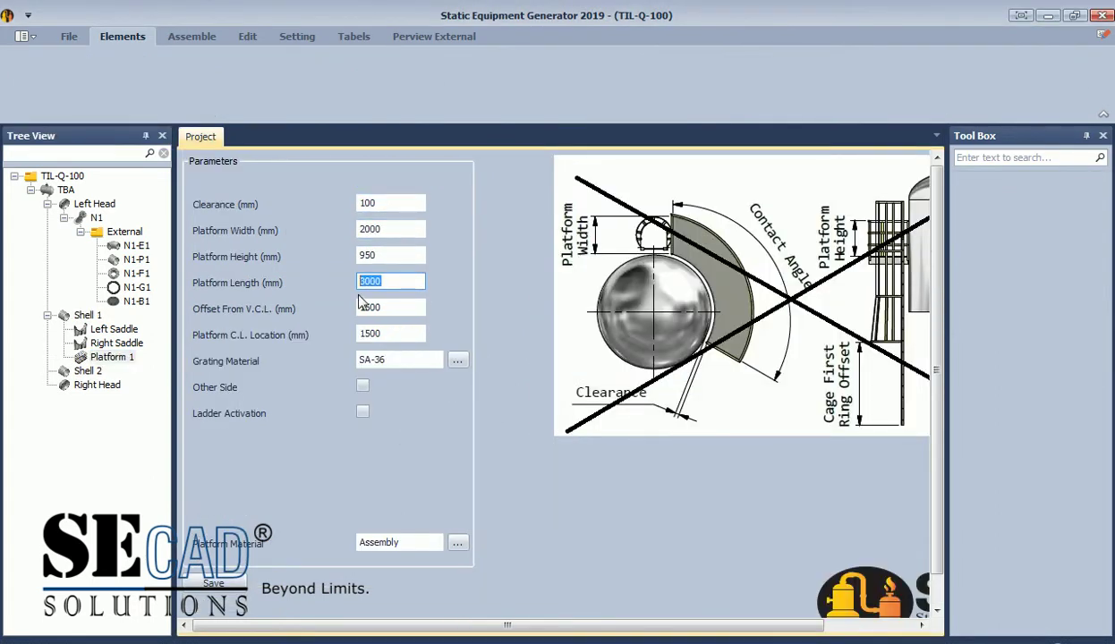
pyautogui.write('4000')
pyautogui.click(407, 306)
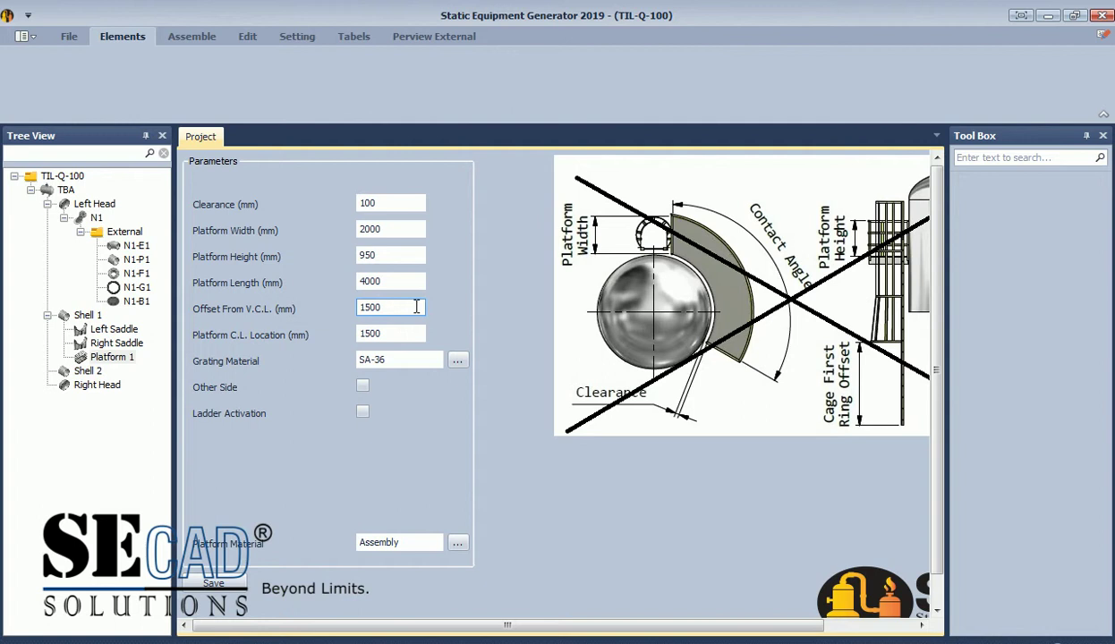
pyautogui.write('500')
# - Activate a caged ladder on Platform 1, adjust its bottom length, and save
pyautogui.click(362, 412)
pyautogui.click(362, 464)
pyautogui.scroll(-1, 364, 410)
pyautogui.click(364, 408)
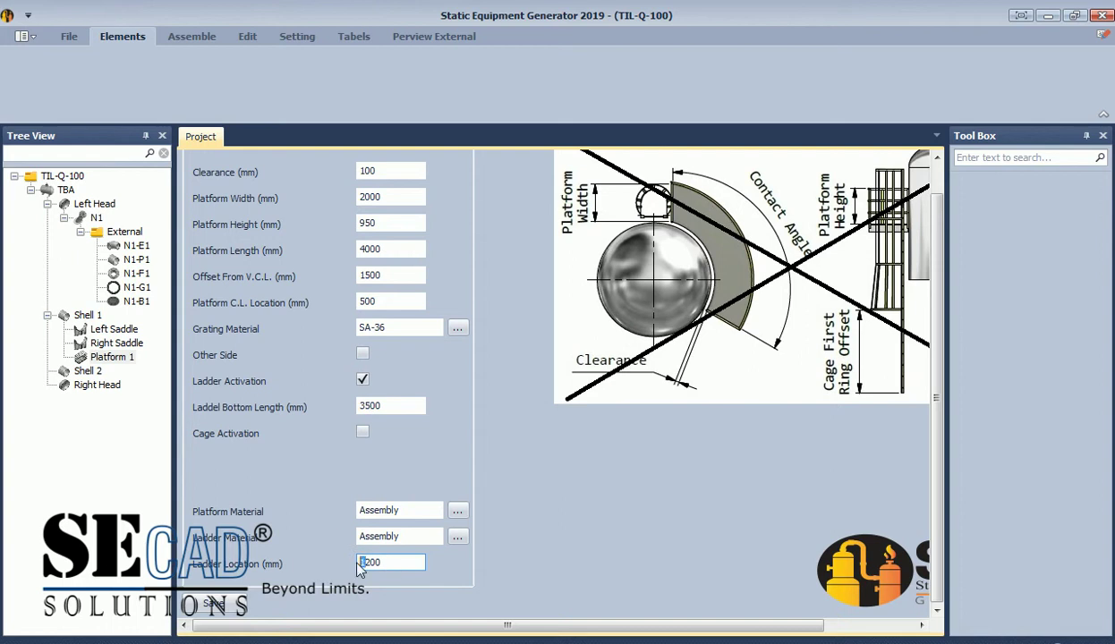
pyautogui.click(228, 603)
pyautogui.click(560, 348)
# - Rebuild the assembly in Inventor and orbit to view the platform and ladder
pyautogui.click(192, 36)
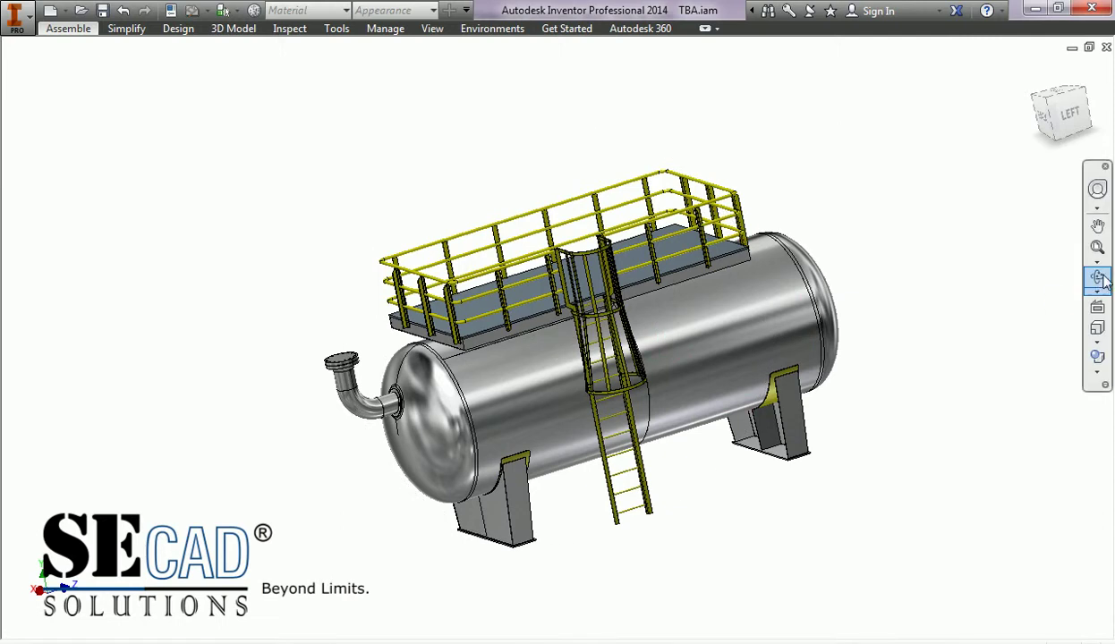
pyautogui.click(1097, 282)
pyautogui.moveTo(965, 399); pyautogui.dragTo(670, 397)
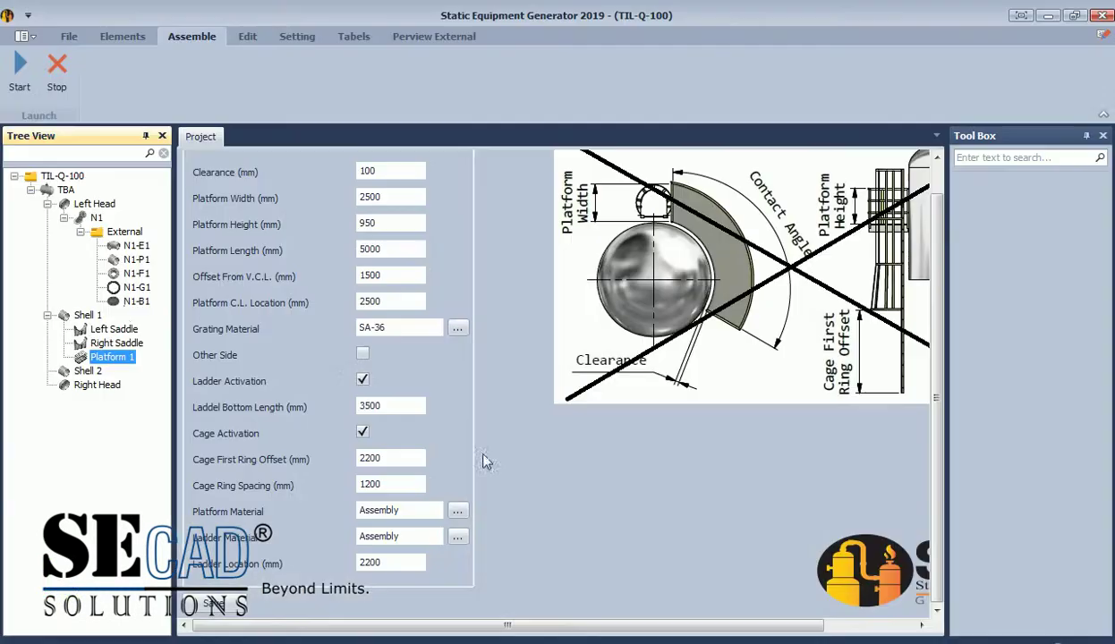
# - Add a platform support named Support from the external attachments
pyautogui.click(122, 36)
pyautogui.click(989, 90)
pyautogui.click(900, 90)
pyautogui.click(900, 90)
pyautogui.click(1053, 173)
pyautogui.write('Suppor')
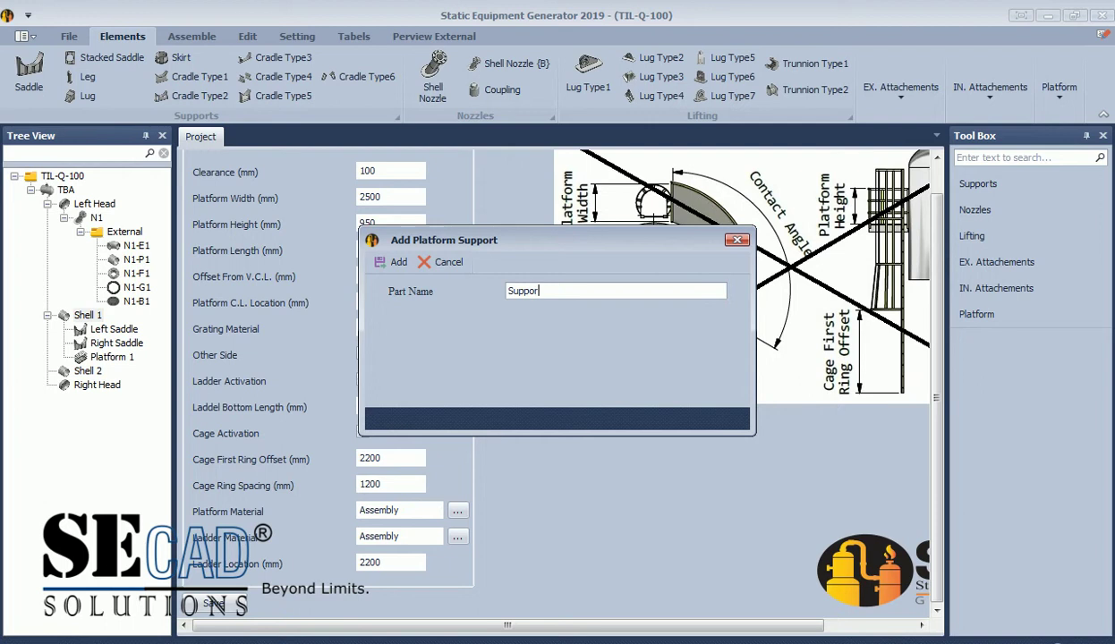
pyautogui.write('t')
pyautogui.click(394, 262)
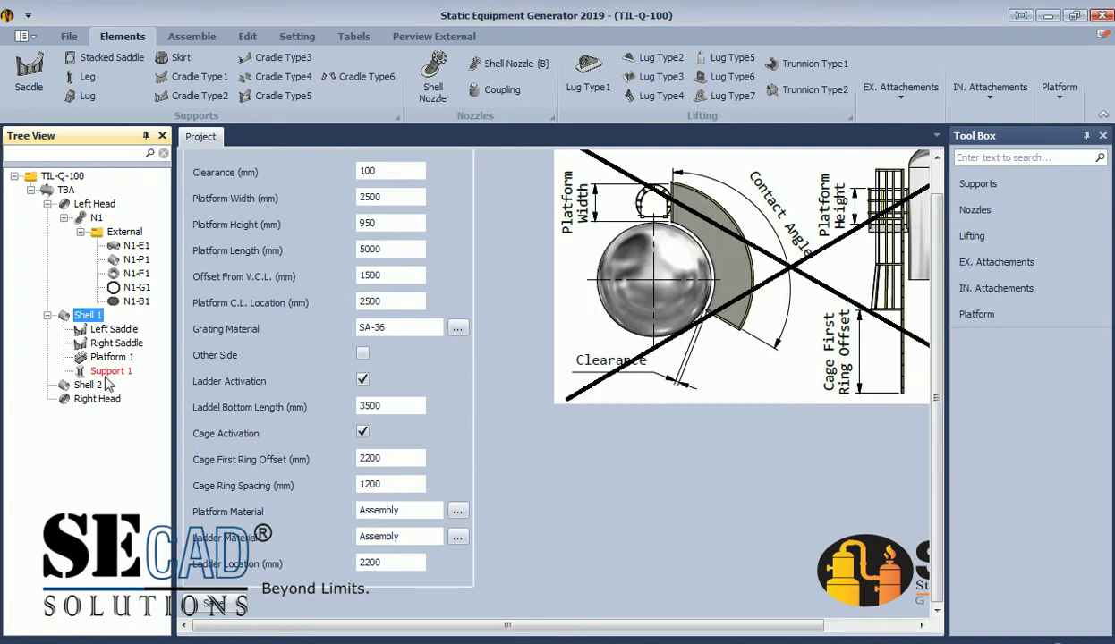
# - Give Support 1 size 140, a wear plate, an end plate, hillside type and 750 offset
pyautogui.click(342, 262)
pyautogui.click(292, 311)
pyautogui.click(536, 261)
pyautogui.click(537, 418)
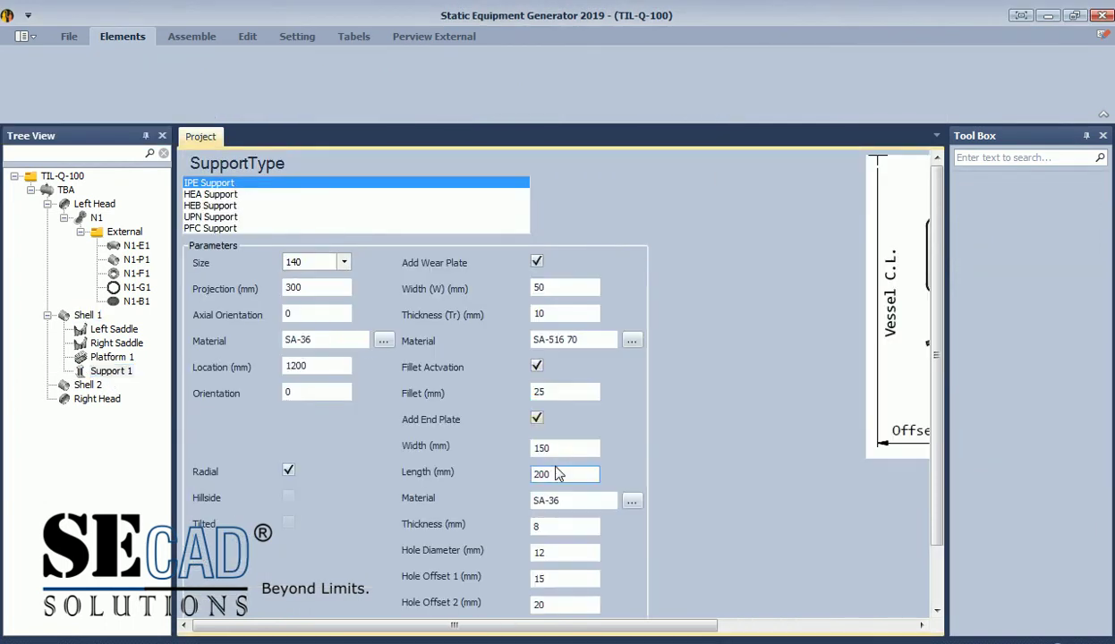
pyautogui.scroll(-2, 537, 447)
pyautogui.click(288, 428)
pyautogui.click(243, 380)
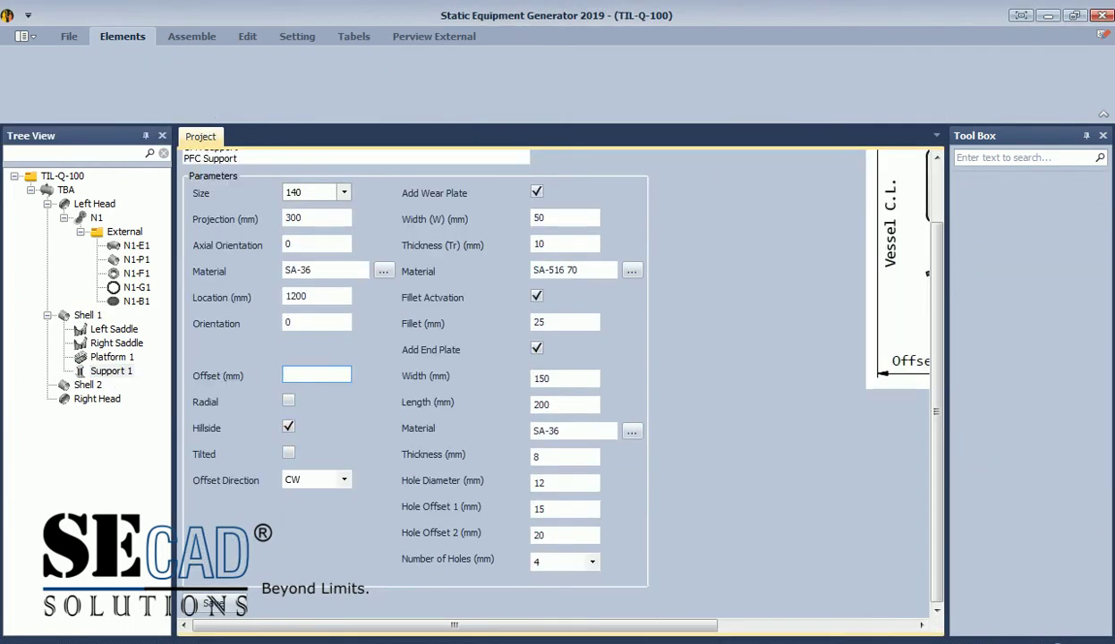
pyautogui.write('750')
pyautogui.click(309, 219)
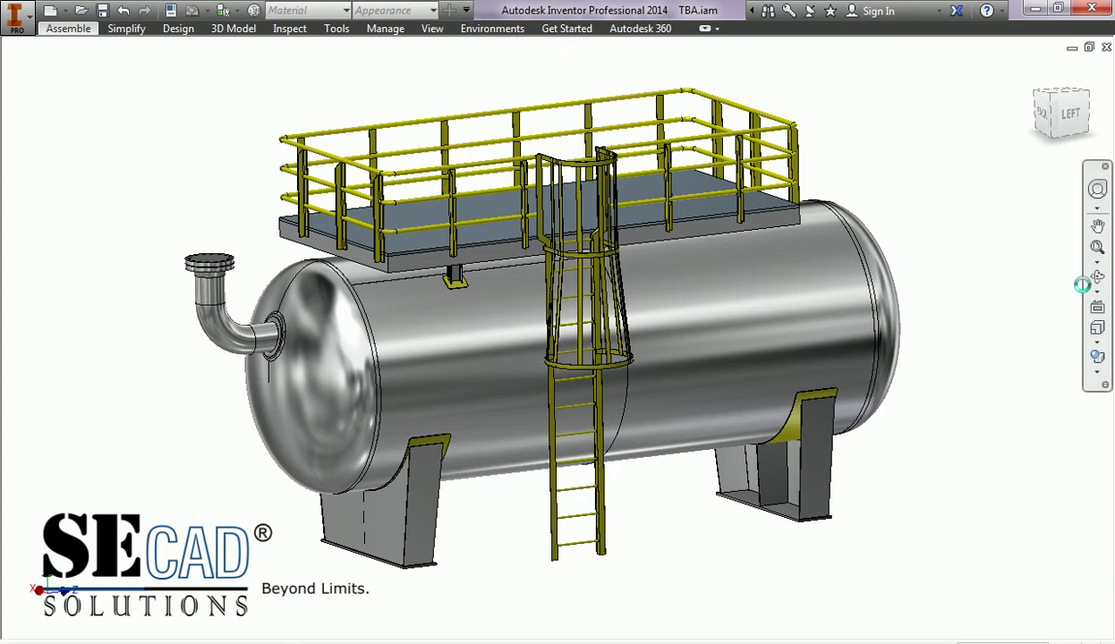
# - Set Support 1's offset direction to CCW and save the support settings
pyautogui.click(1097, 277)
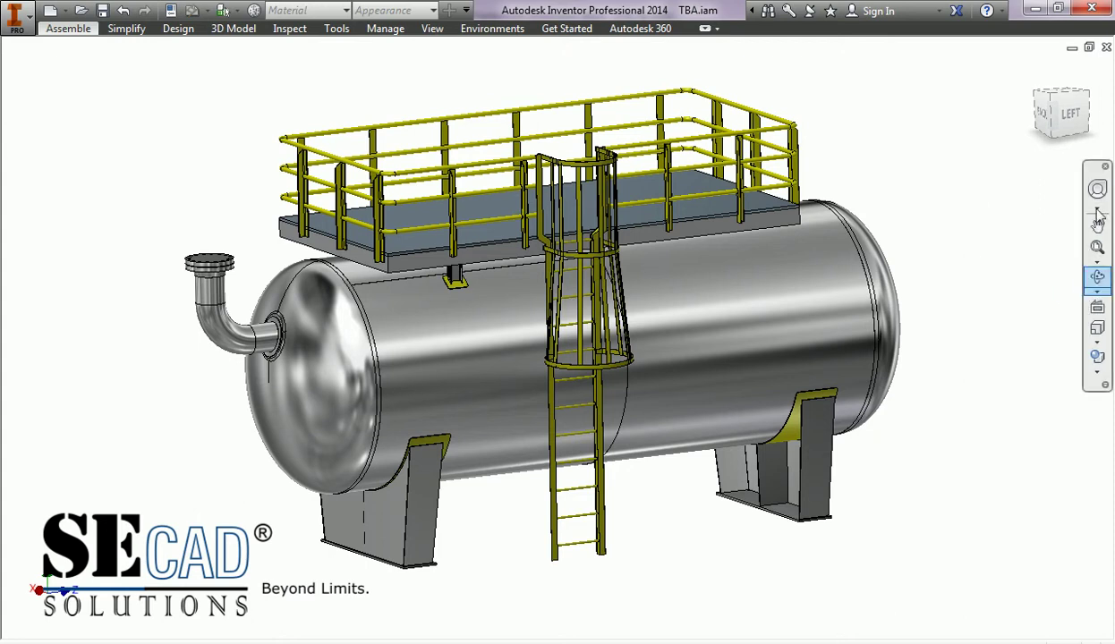
pyautogui.moveTo(895, 340); pyautogui.dragTo(679, 344)
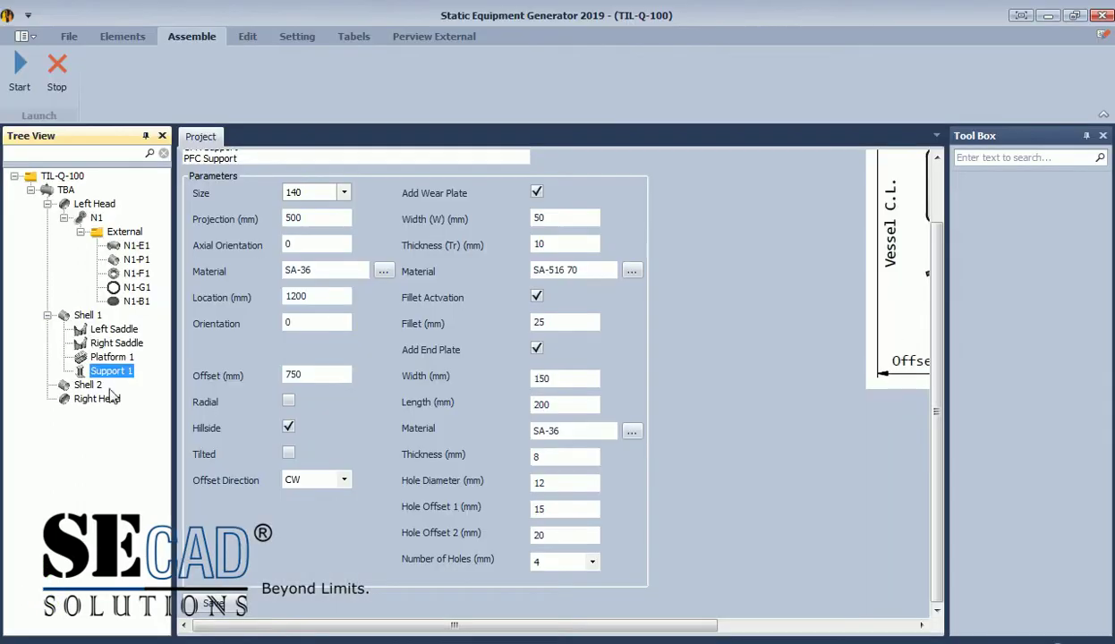
pyautogui.click(318, 481)
pyautogui.scroll(-1, 320, 497)
pyautogui.click(211, 607)
pyautogui.click(573, 351)
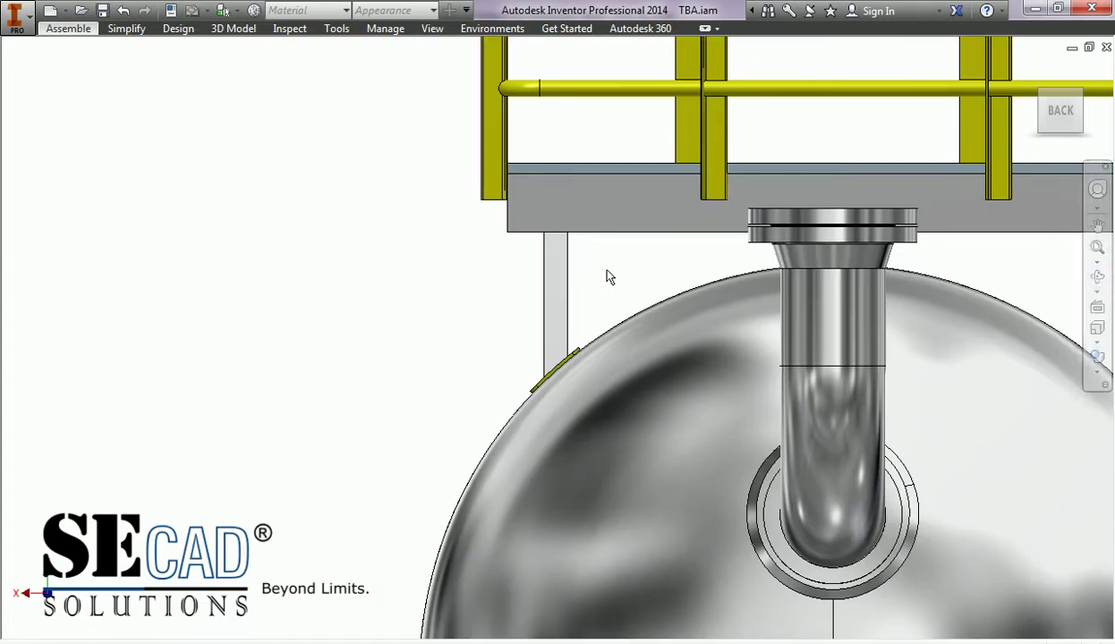
pyautogui.keyDown('shift'); pyautogui.moveTo(605, 277); pyautogui.dragTo(609, 266, button='middle'); pyautogui.keyUp('shift')
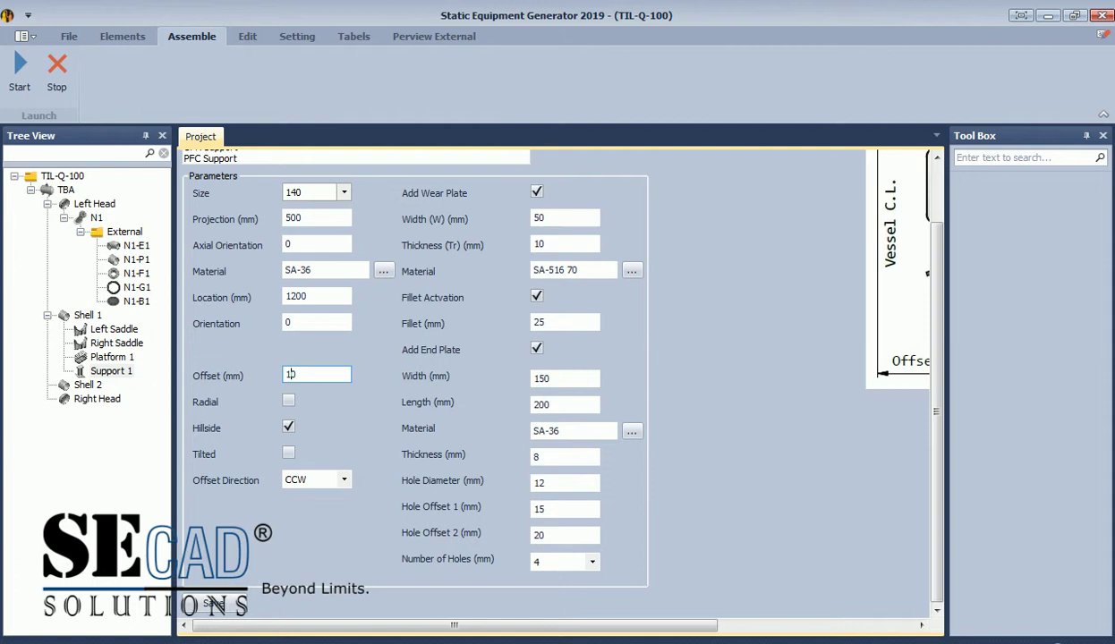
pyautogui.click(213, 604)
pyautogui.click(557, 349)
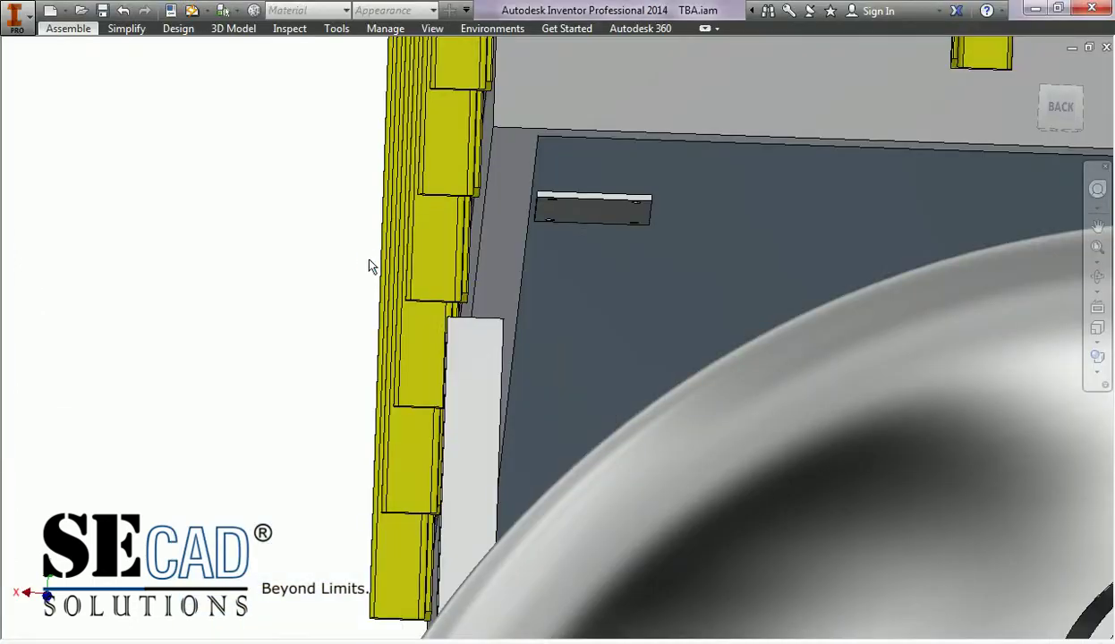
# - Zoom in on the support beneath the platform and measure a distance with Inspect
pyautogui.keyDown('shift'); pyautogui.moveTo(372, 266); pyautogui.dragTo(690, 384, button='middle'); pyautogui.keyUp('shift')
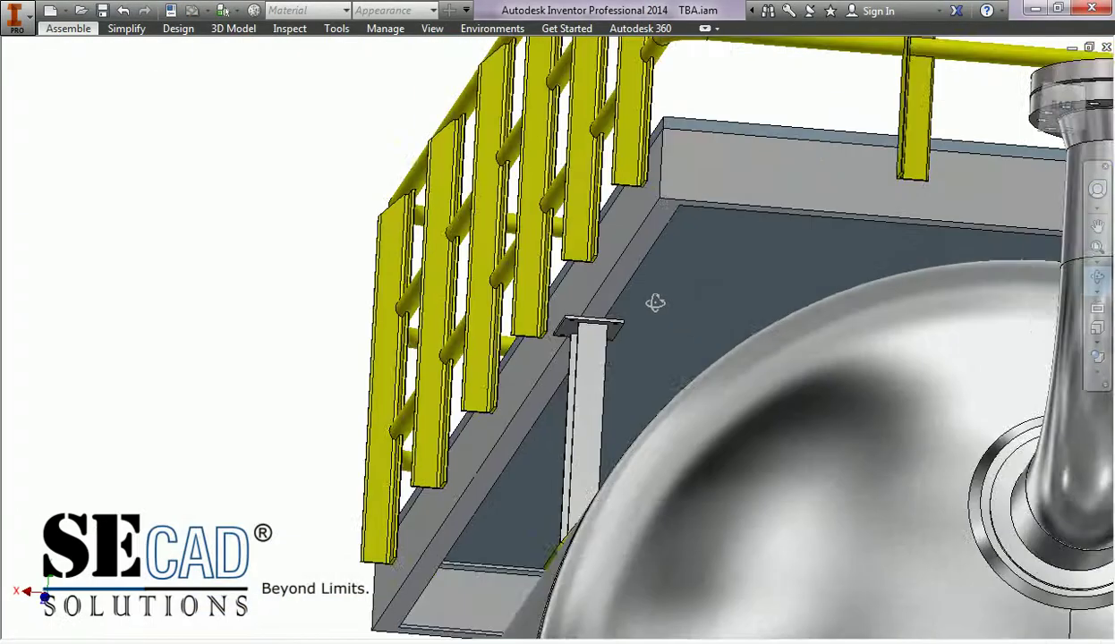
pyautogui.keyDown('shift'); pyautogui.moveTo(689, 385); pyautogui.dragTo(654, 300, button='middle'); pyautogui.keyUp('shift')
pyautogui.click(289, 27)
pyautogui.click(178, 63)
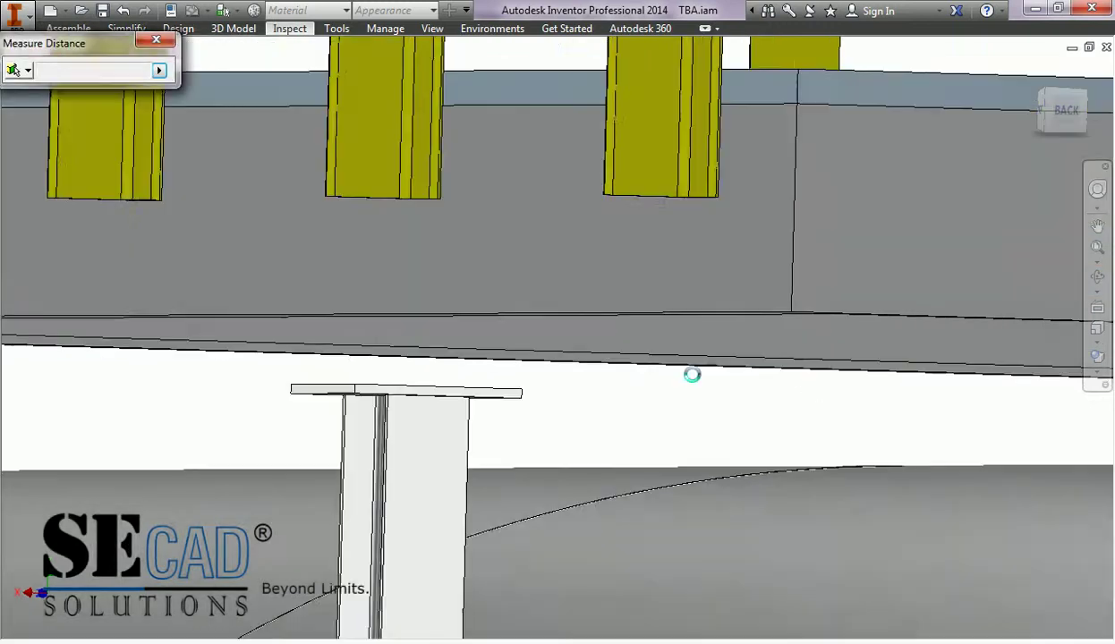
pyautogui.scroll(-5, 691, 373)
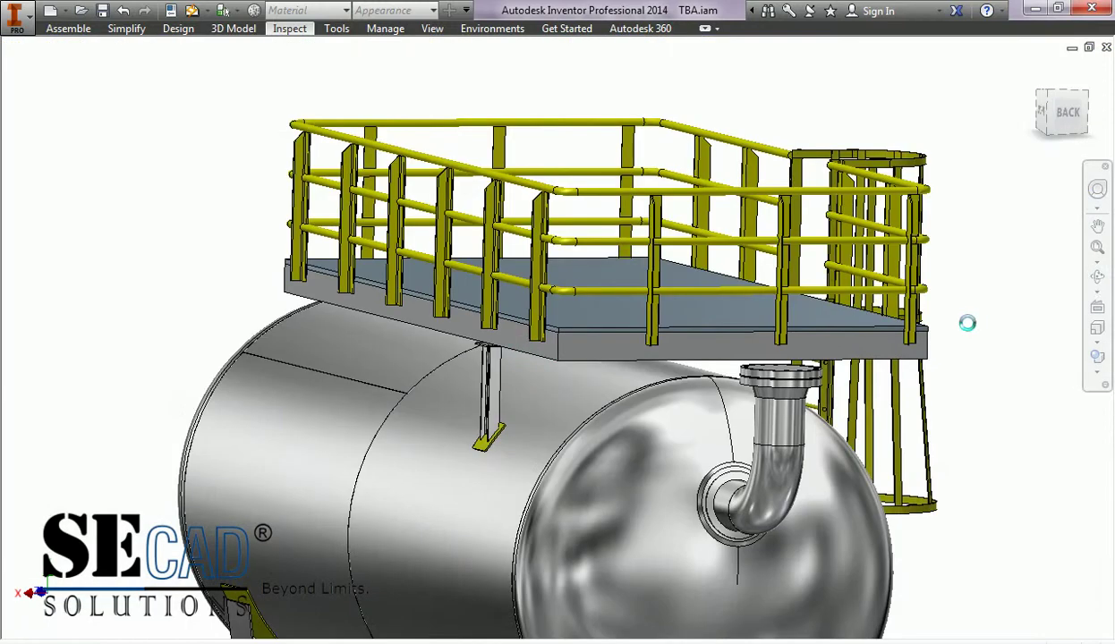
pyautogui.click(1098, 277)
pyautogui.moveTo(585, 390)
pyautogui.mouseDown()
pyautogui.moveTo(811, 393)
pyautogui.moveTo(619, 438)
pyautogui.moveTo(873, 418)
pyautogui.mouseUp()
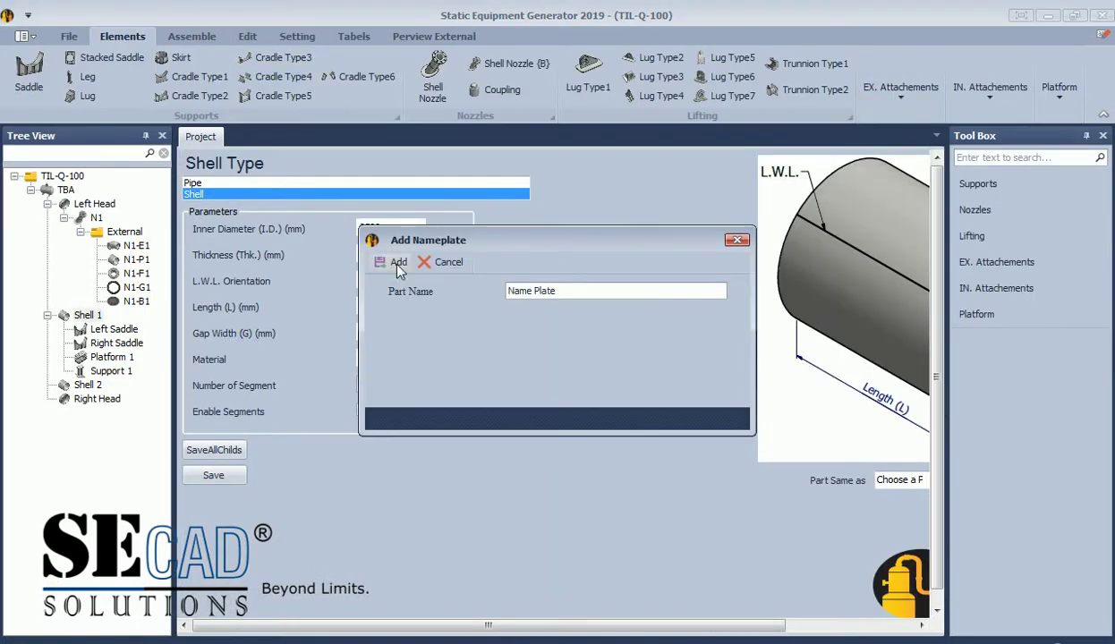
# - Add the Name Plate as a 400×250 two-support horizontal bracket at 4500 mm and save it
pyautogui.click(396, 264)
pyautogui.click(1085, 137)
pyautogui.click(393, 194)
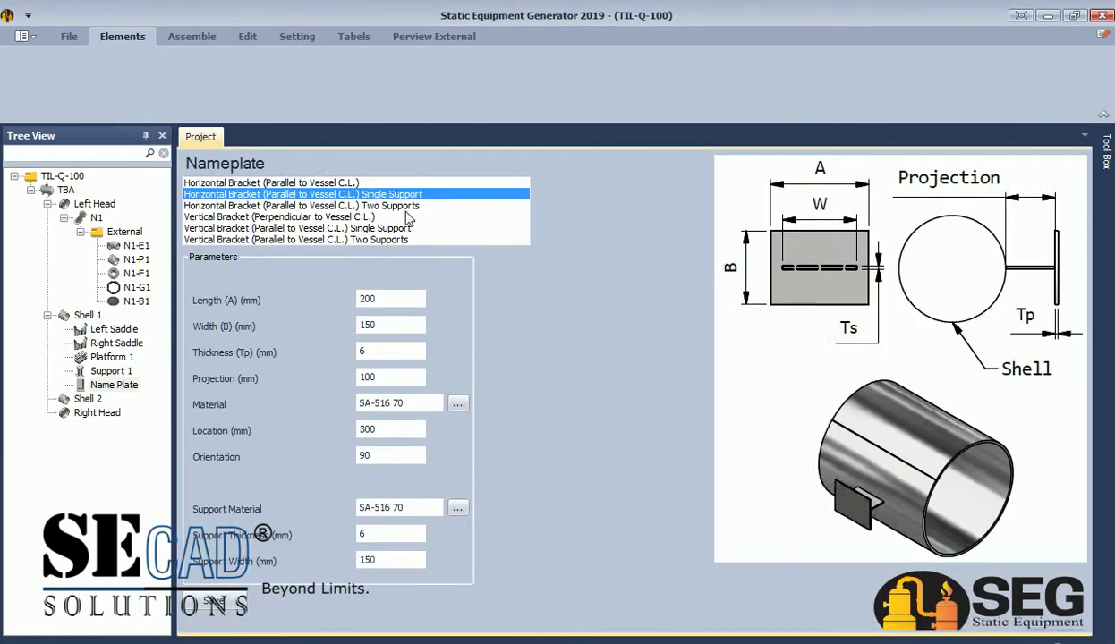
pyautogui.click(394, 206)
pyautogui.click(376, 216)
pyautogui.click(371, 240)
pyautogui.click(390, 207)
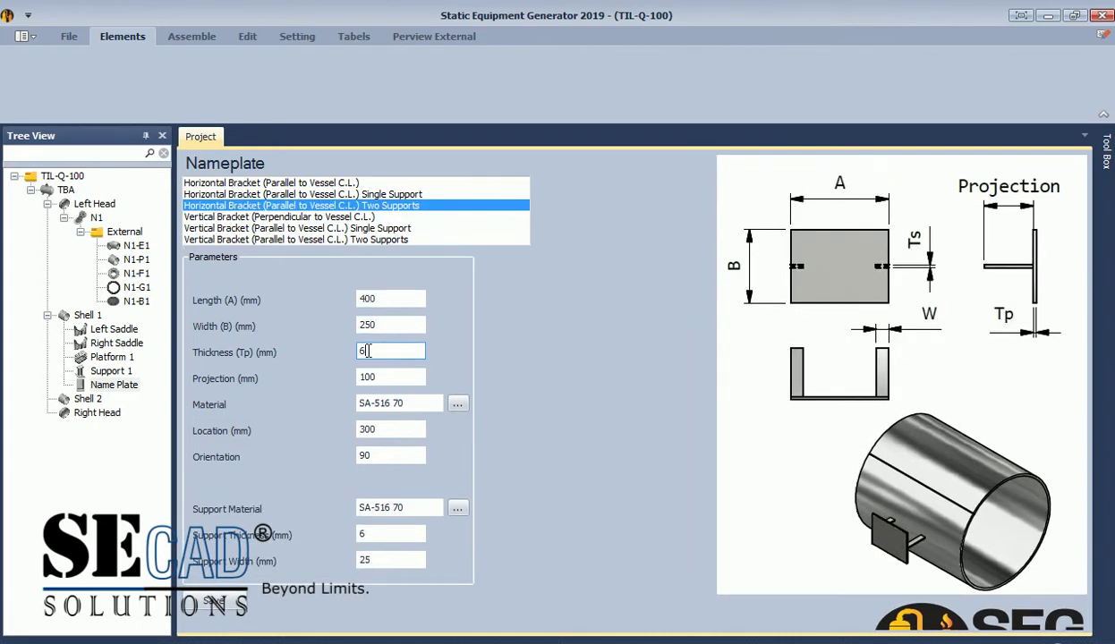
pyautogui.press('Tab')
pyautogui.press('Tab')
pyautogui.write('4500')
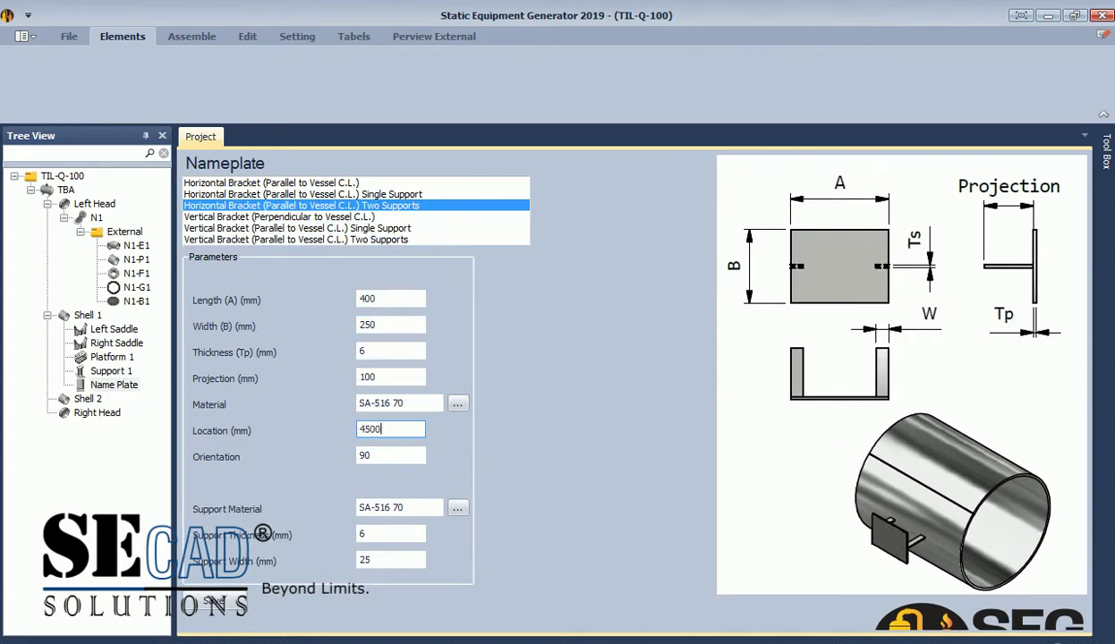
pyautogui.hotkey('ctrl', 's')
pyautogui.click(539, 358)
# - Rebuild the assembly in Inventor and orbit to show the vessel's front end
pyautogui.click(191, 35)
pyautogui.click(20, 72)
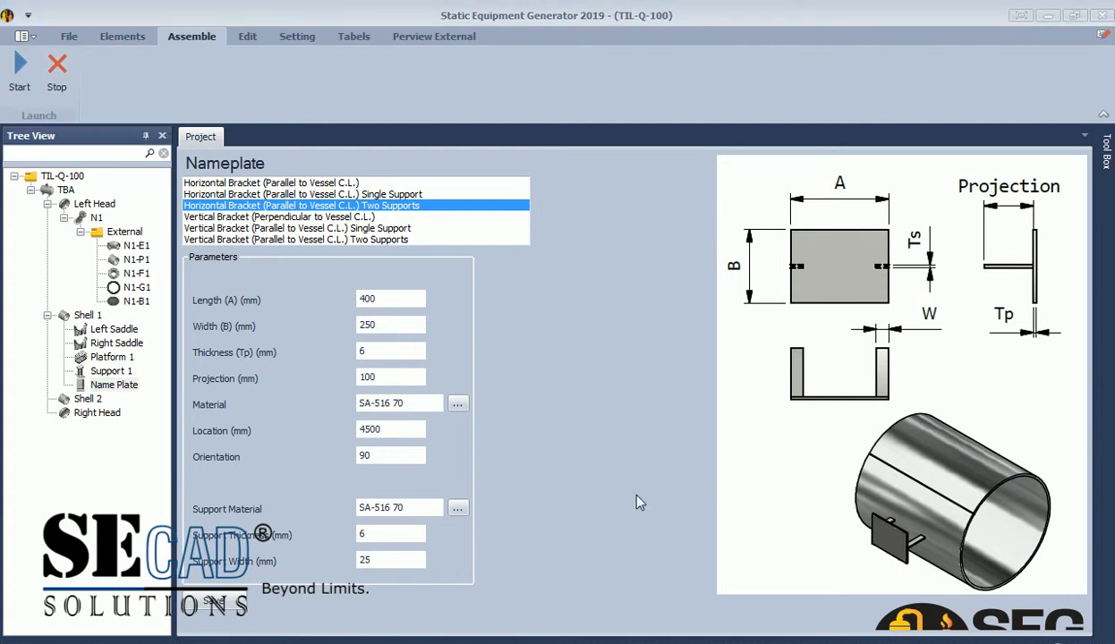
pyautogui.click(591, 590)
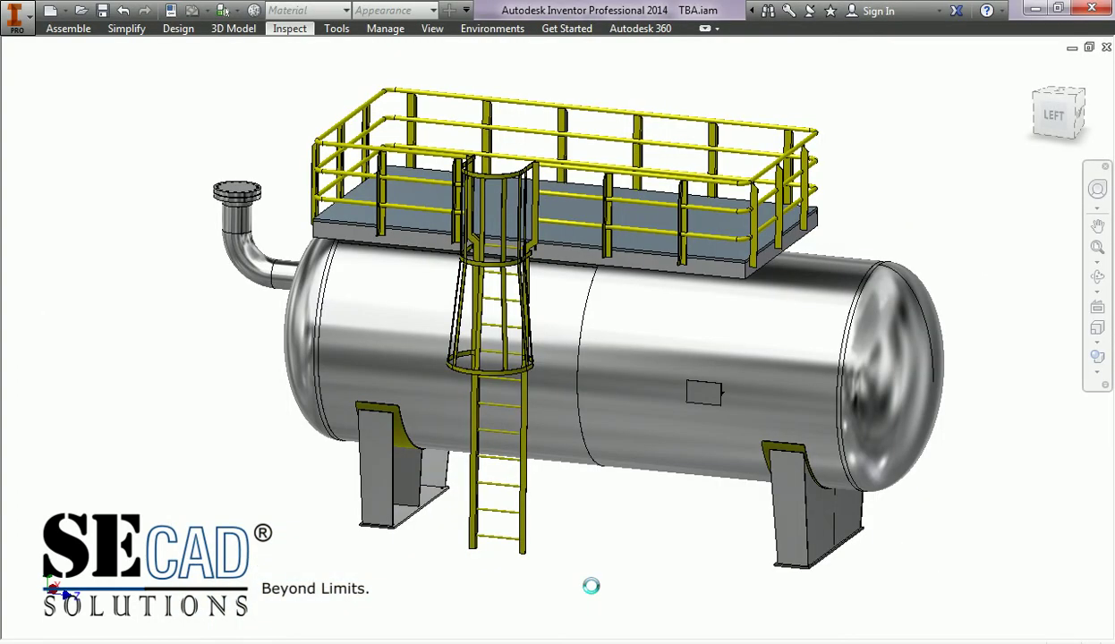
pyautogui.press('F4')
pyautogui.moveTo(596, 593); pyautogui.dragTo(642, 467)
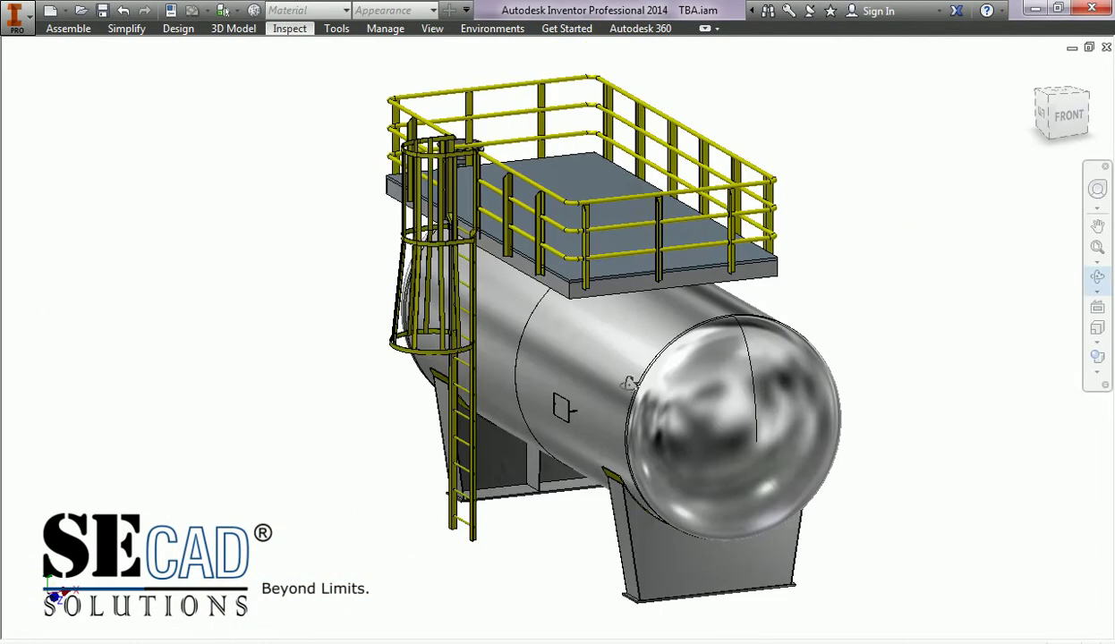
pyautogui.rightClick(641, 467)
pyautogui.click(552, 467)
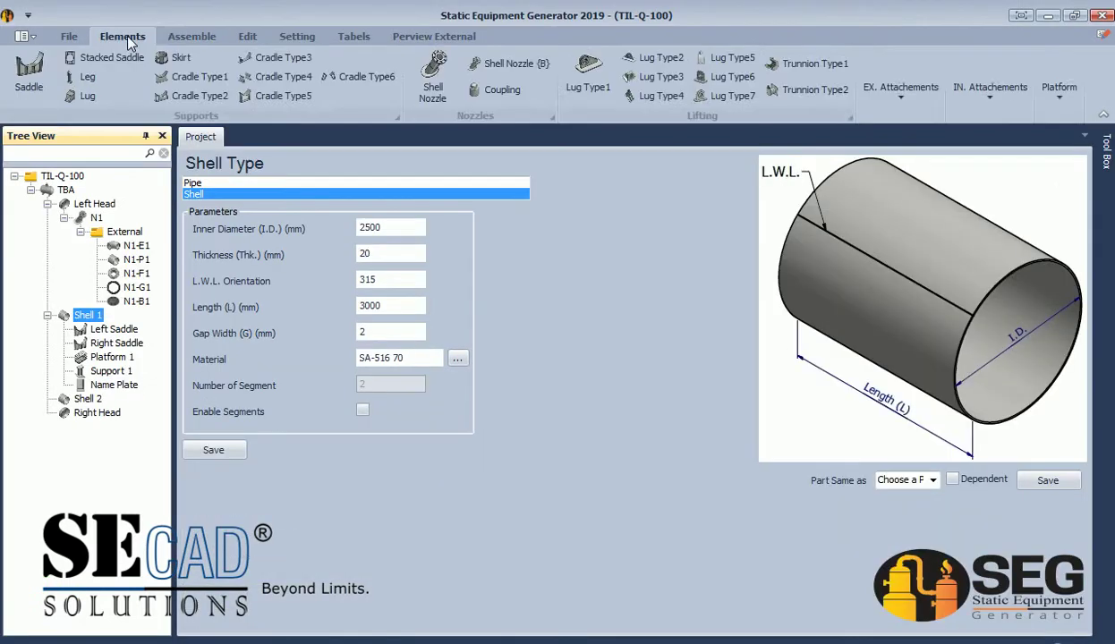
# - Add nozzle N2 to Shell 1 as a size-24 integral hillside nozzle with its hub filled in
pyautogui.click(433, 79)
pyautogui.click(383, 398)
pyautogui.click(98, 399)
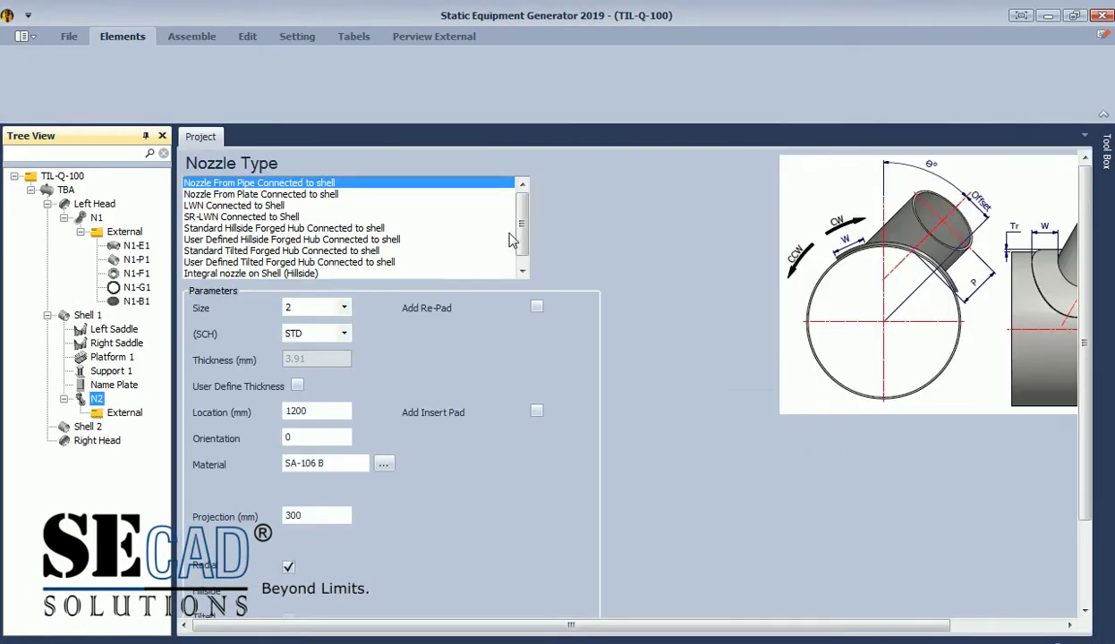
pyautogui.scroll(-1, 512, 240)
pyautogui.click(260, 262)
pyautogui.click(344, 332)
pyautogui.click(305, 564)
pyautogui.write('0')
pyautogui.press('Tab')
pyautogui.press('Tab')
# - Give N2 an insert pad and set location 1800, orientation 90 and projection 400
pyautogui.click(536, 411)
pyautogui.click(556, 465)
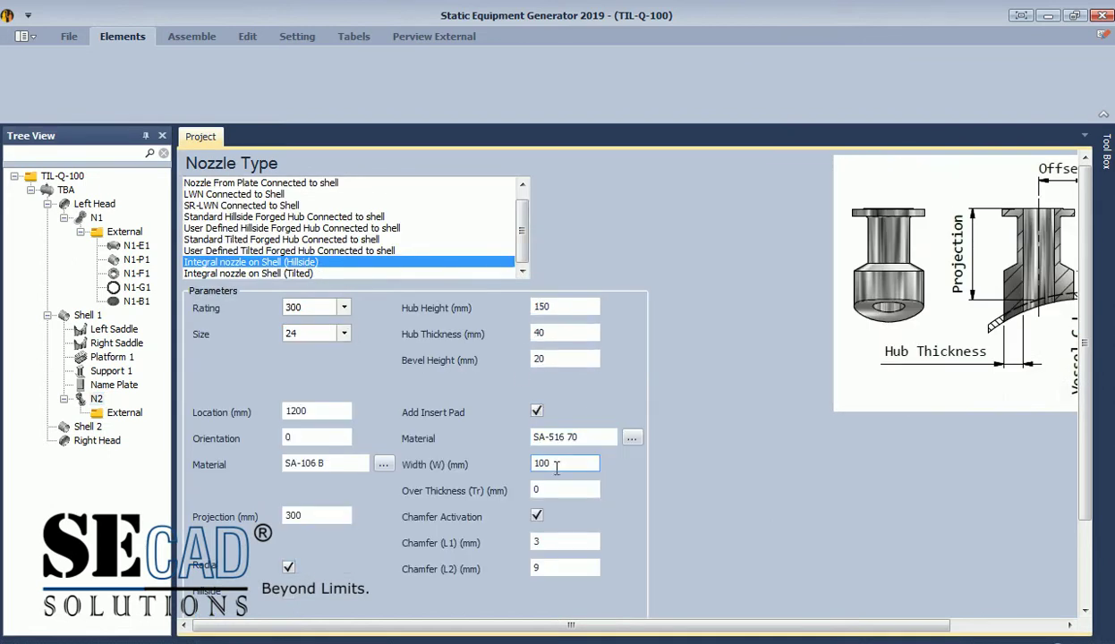
pyautogui.write('0')
pyautogui.scroll(-1, 402, 448)
pyautogui.moveTo(309, 304); pyautogui.dragTo(255, 308)
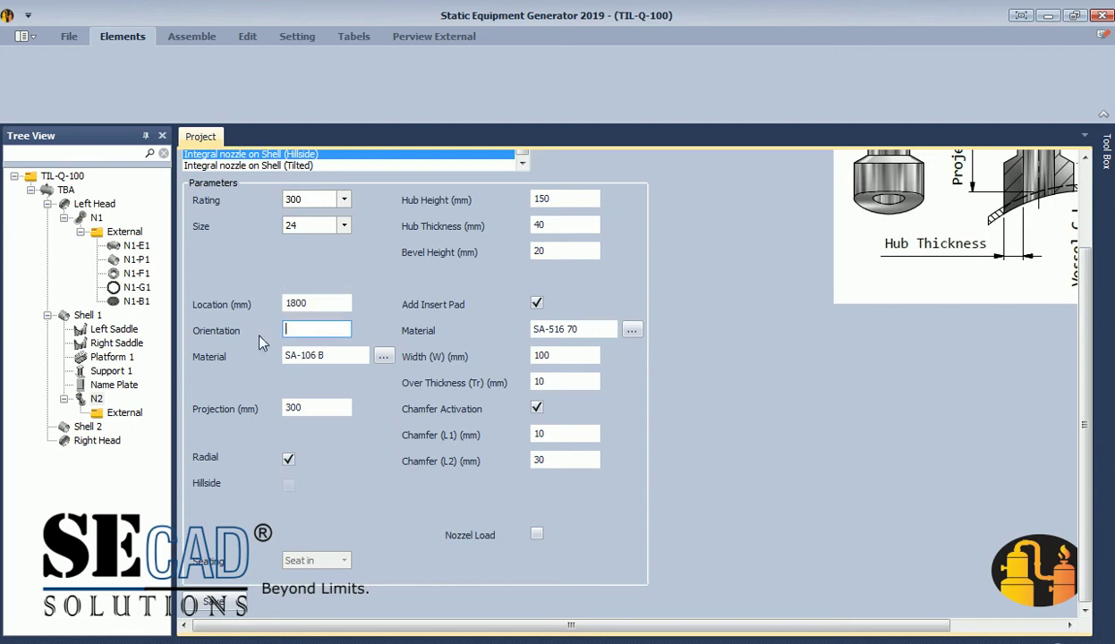
pyautogui.write('90')
pyautogui.click(192, 36)
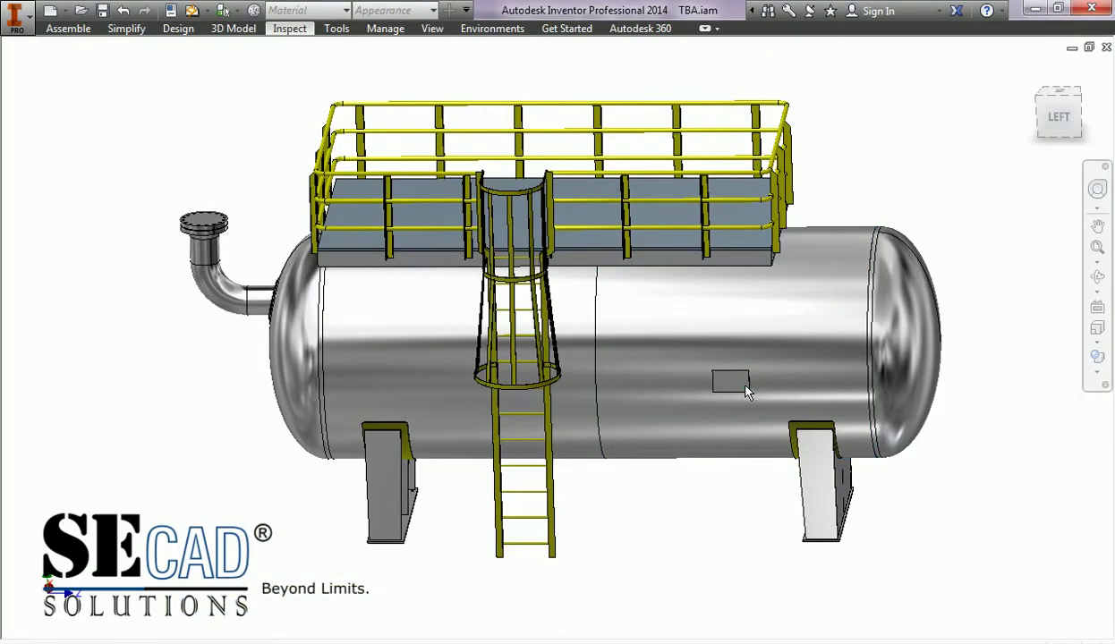
pyautogui.scroll(1, 747, 392)
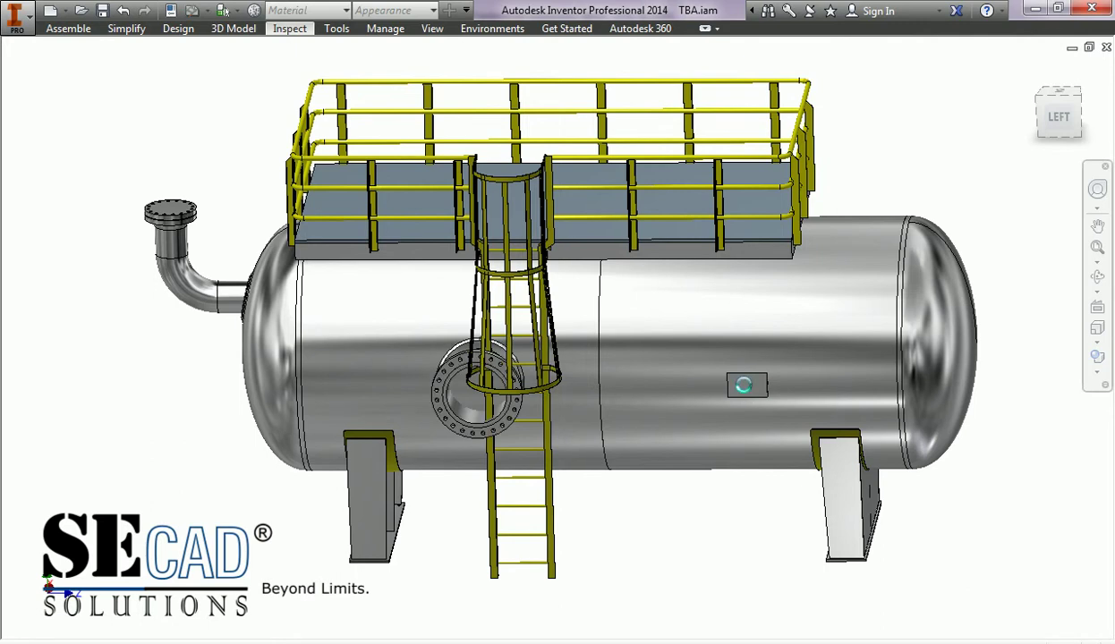
# - Orbit the vessel to an oblique view and past the end cap to inspect nozzle N2
pyautogui.keyDown('shift'); pyautogui.moveTo(743, 386); pyautogui.dragTo(595, 389, button='middle'); pyautogui.keyUp('shift')
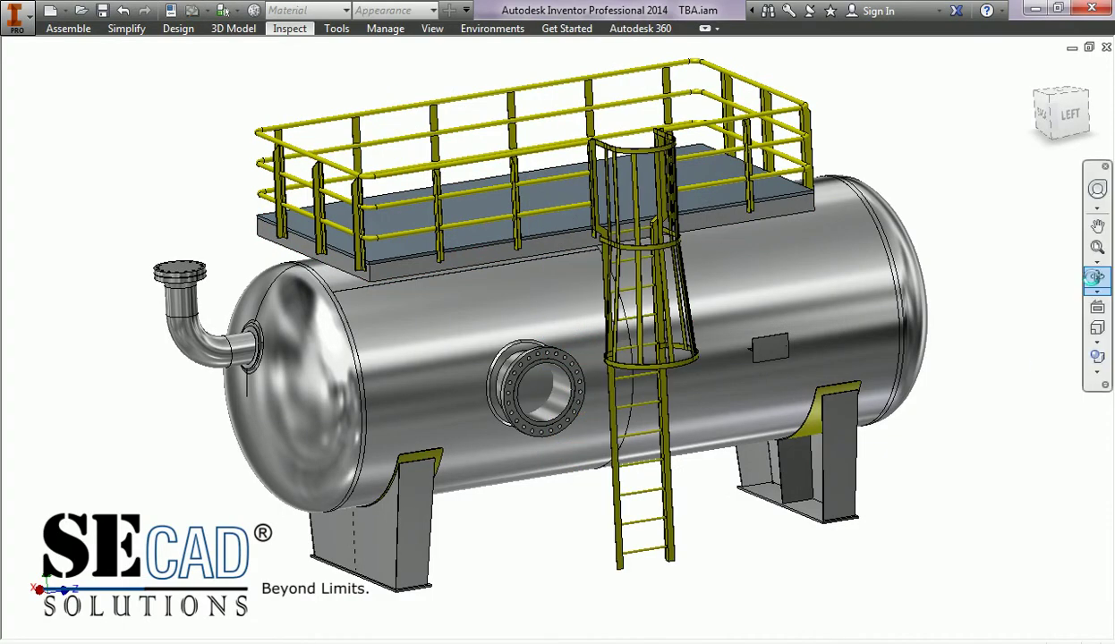
pyautogui.click(1096, 278)
pyautogui.moveTo(680, 375); pyautogui.dragTo(613, 379)
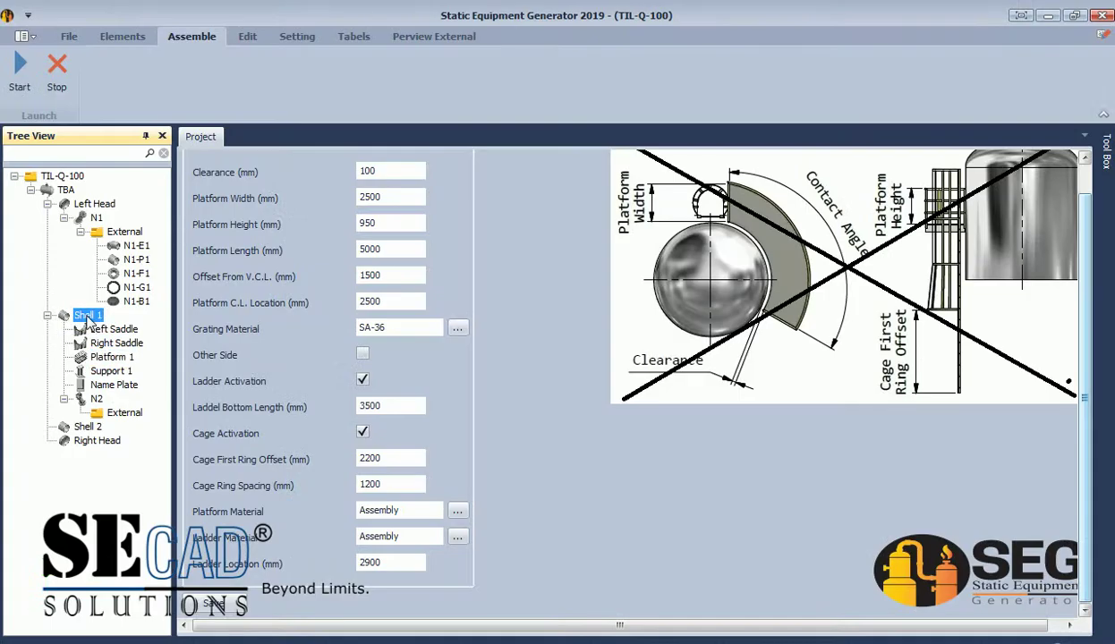
# - Add the Boot nozzle to Shell 1 with a reinforcing pad
pyautogui.click(395, 261)
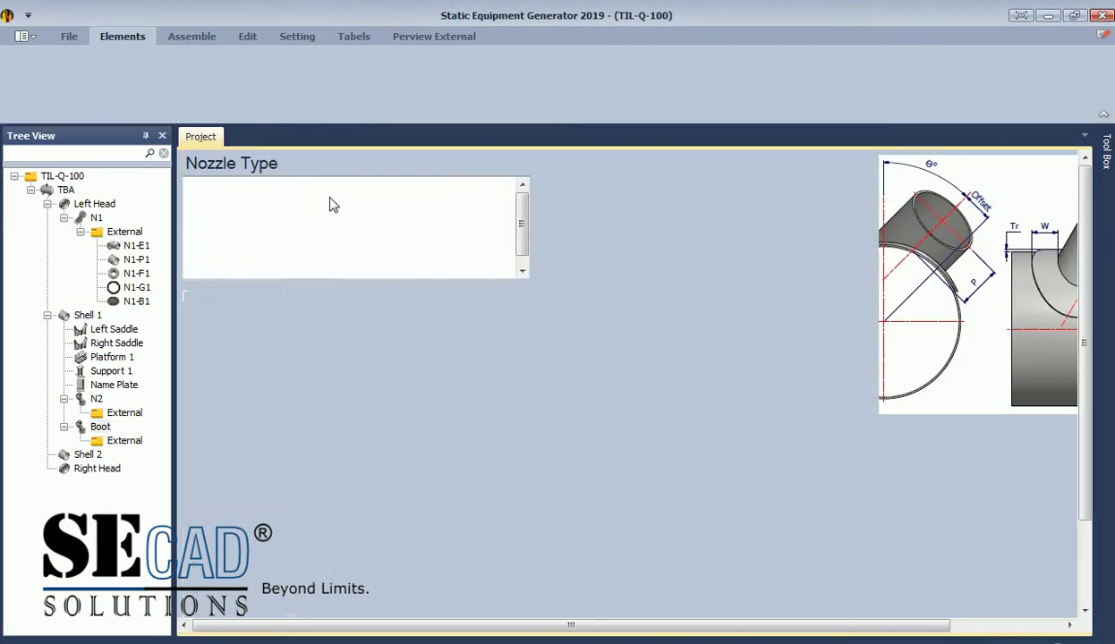
pyautogui.click(536, 307)
pyautogui.click(321, 336)
pyautogui.click(315, 358)
# - Set the Boot nozzle to location 4500, orientation 180 and projection 1000, and save it
pyautogui.write('4500')
pyautogui.press('Tab')
pyautogui.write('180')
pyautogui.press('Tab')
pyautogui.write('1000')
pyautogui.scroll(-2, 1082, 448)
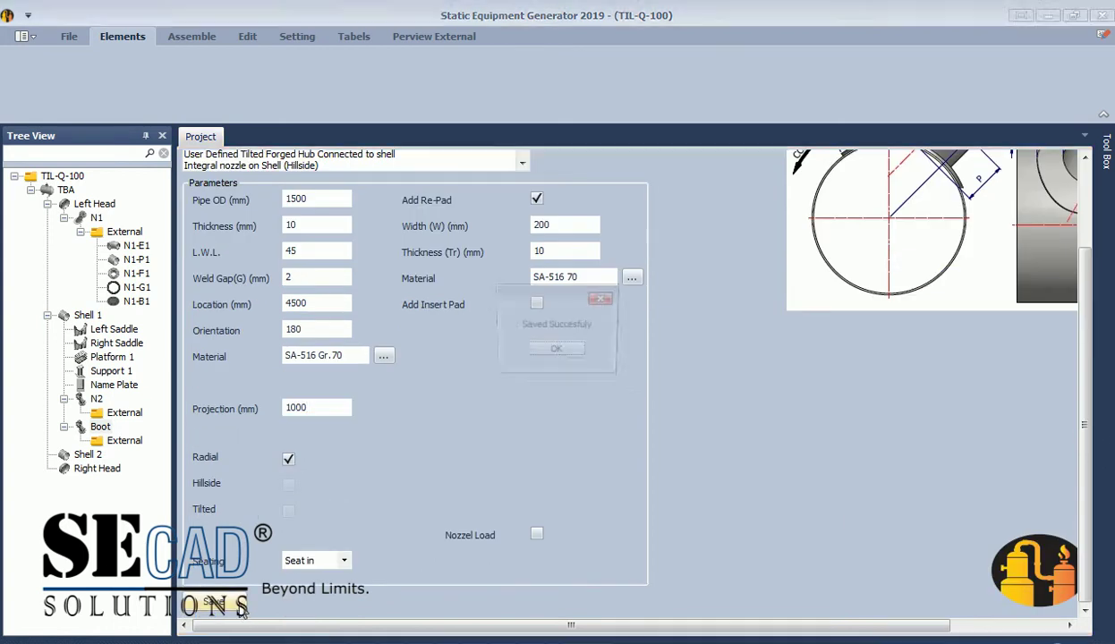
pyautogui.click(101, 428)
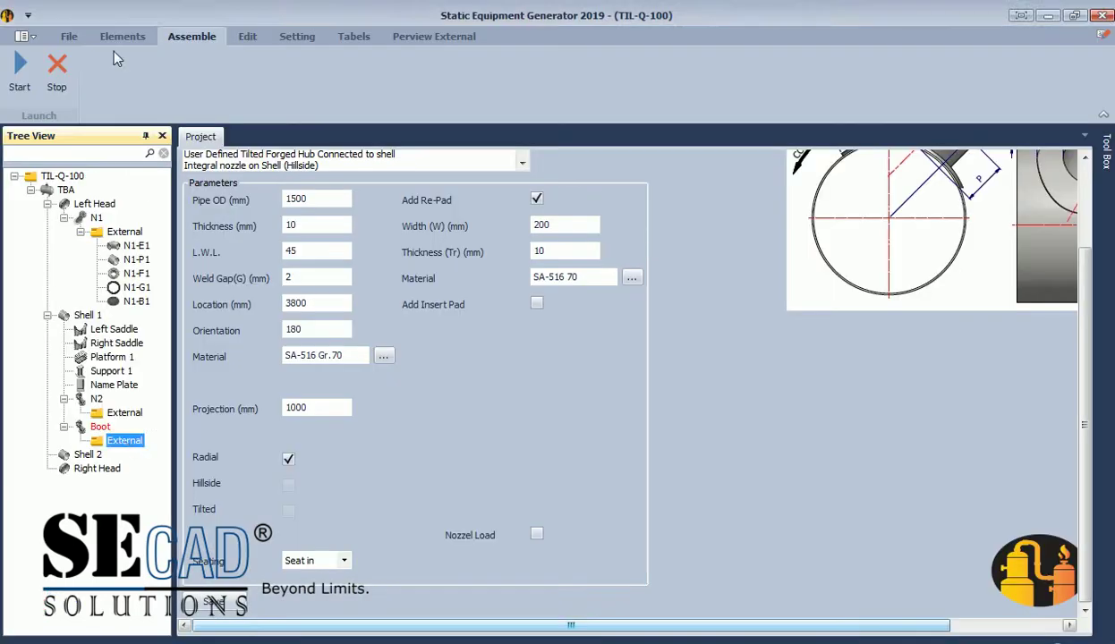
pyautogui.click(121, 36)
pyautogui.click(28, 72)
pyautogui.write('Boot Head')
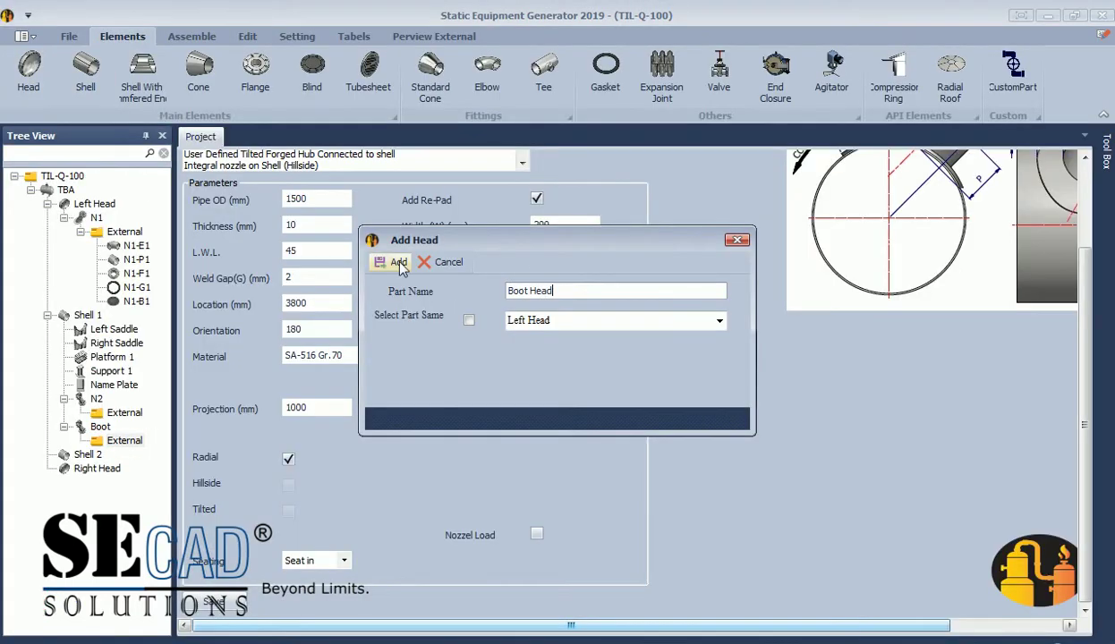
# - Add the ellipsoidal 1480 mm Boot Head, flipped to face downward
pyautogui.click(398, 262)
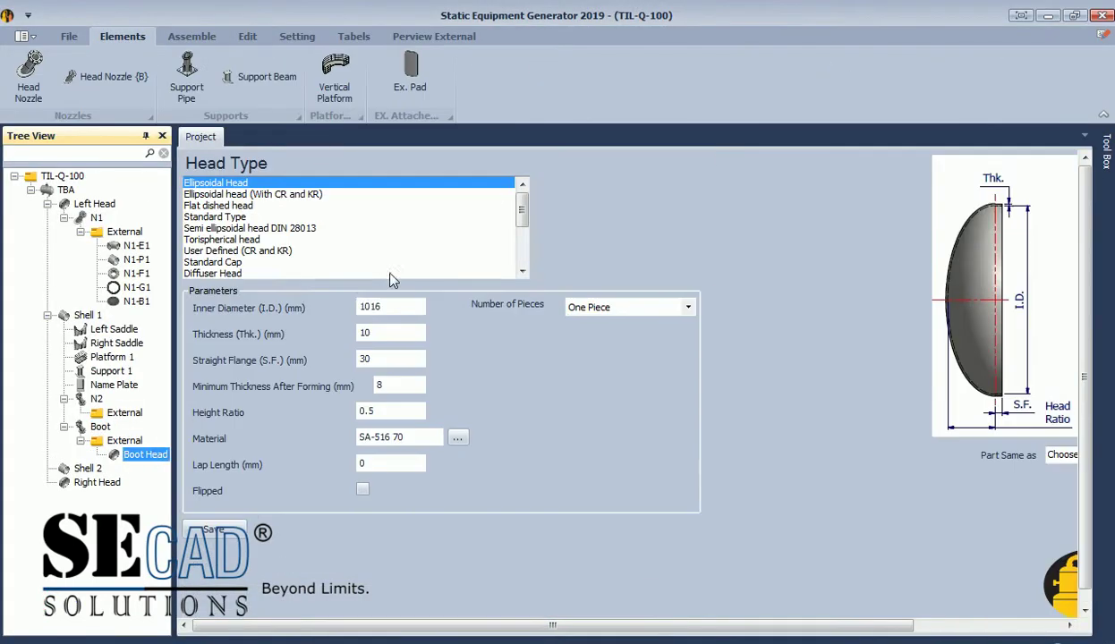
pyautogui.write('1')
pyautogui.write('50')
pyautogui.click(362, 489)
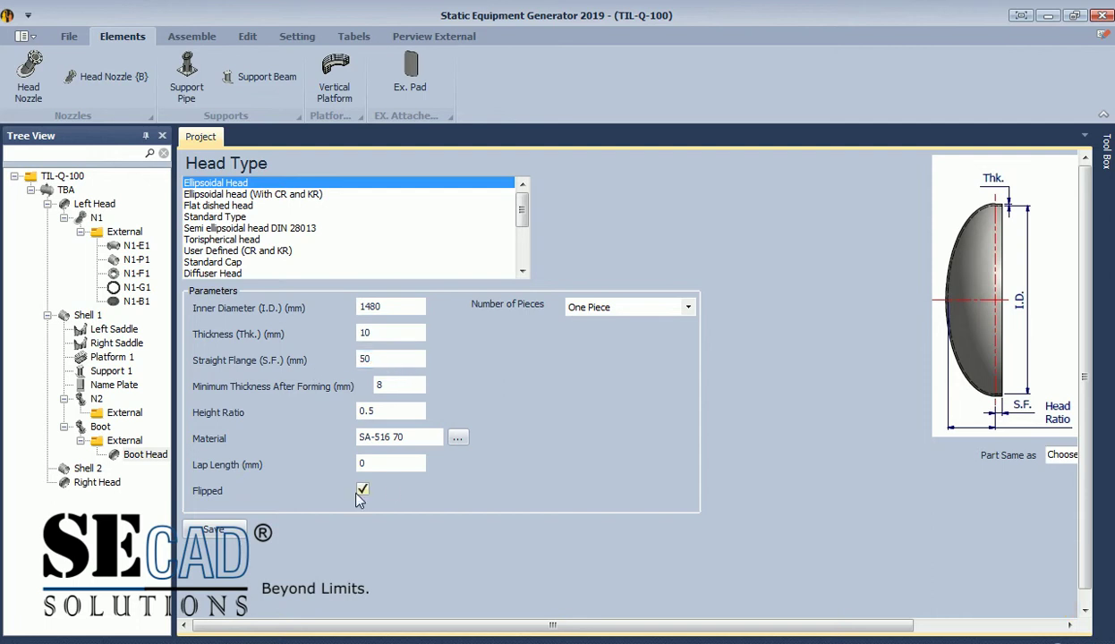
pyautogui.click(163, 456)
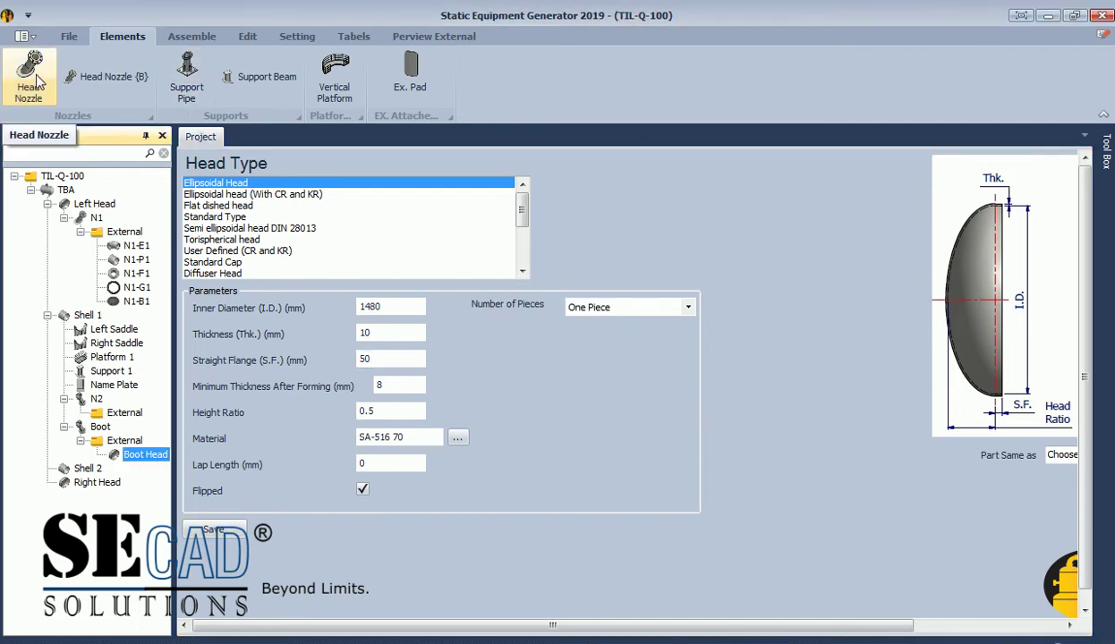
# - Add size-4 nozzle N3 to the Boot Head and save it
pyautogui.click(28, 71)
pyautogui.click(398, 262)
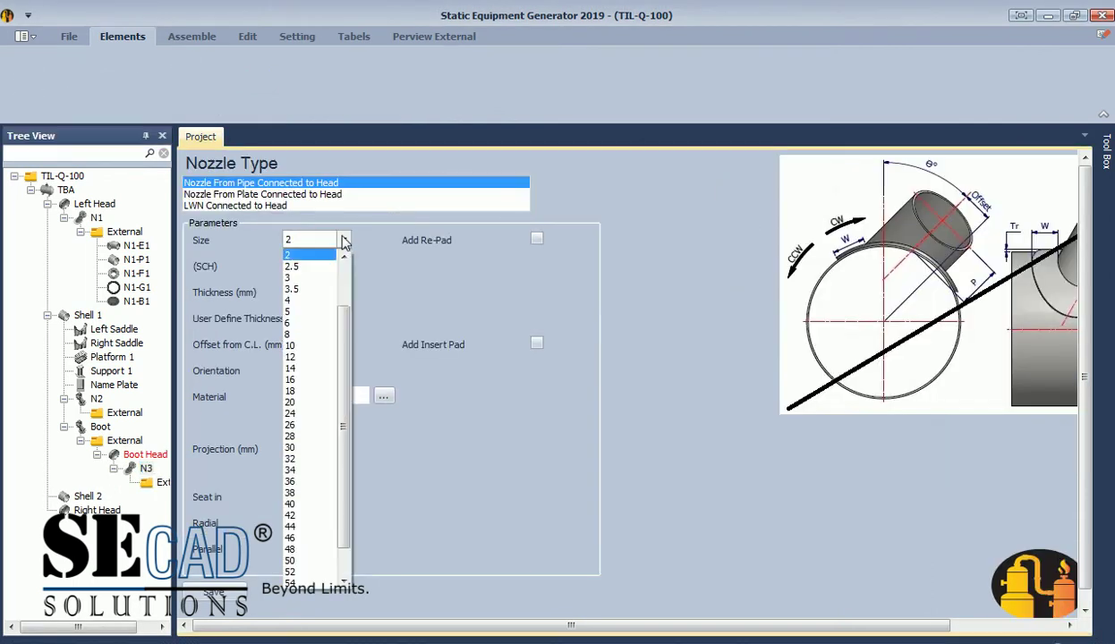
pyautogui.click(543, 266)
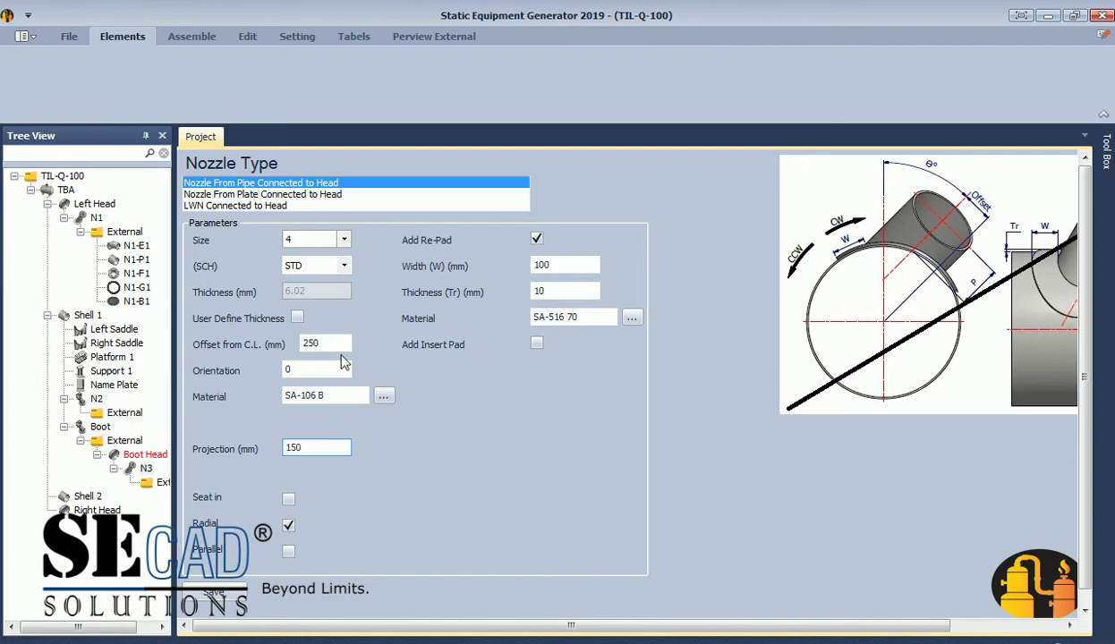
pyautogui.click(215, 592)
pyautogui.click(557, 350)
pyautogui.click(123, 36)
# - Add a size-4 90° long-radius elbow to nozzle N3
pyautogui.click(487, 72)
pyautogui.write('N')
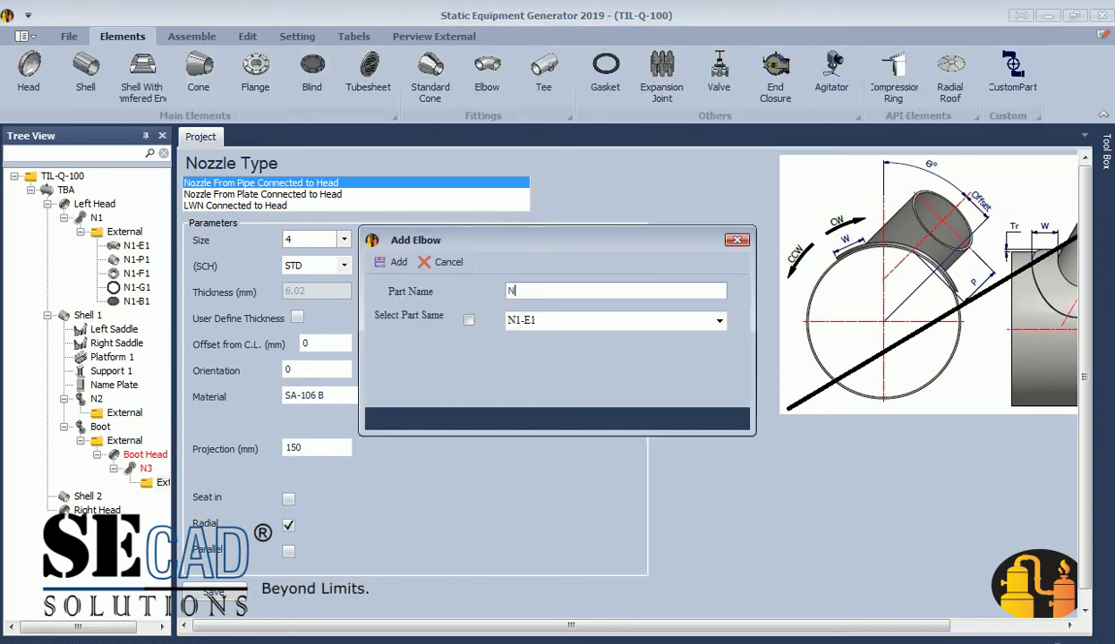
pyautogui.click(398, 262)
pyautogui.click(418, 288)
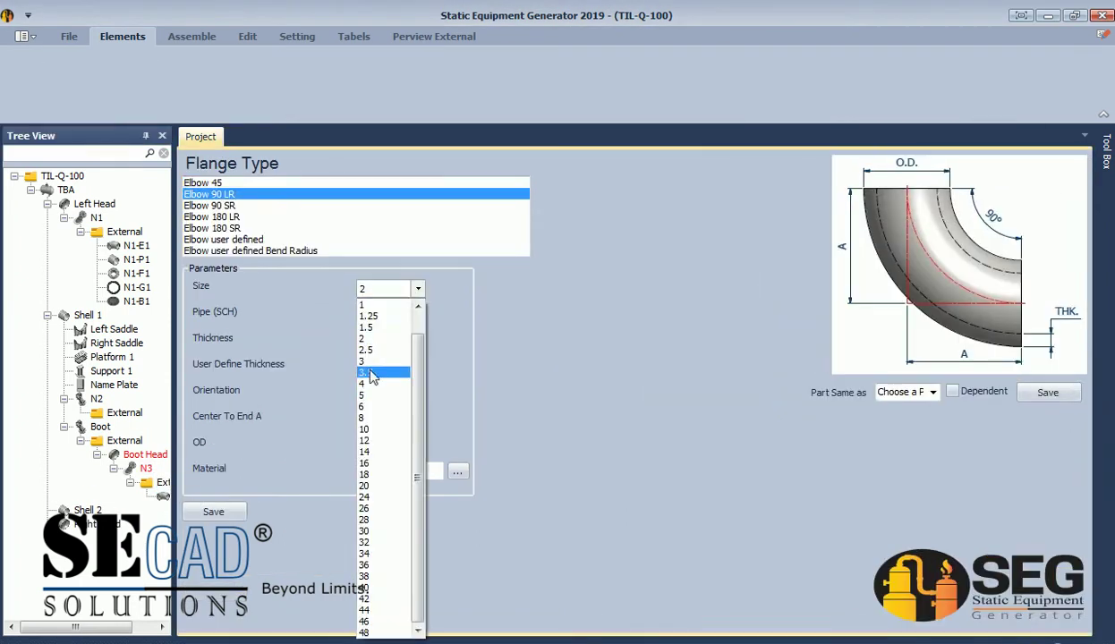
pyautogui.click(371, 358)
# - Attach a size-4, rating-300 WN-RF ASME B16.5 2013 flange and rebuild the vessel model
pyautogui.click(123, 36)
pyautogui.click(256, 69)
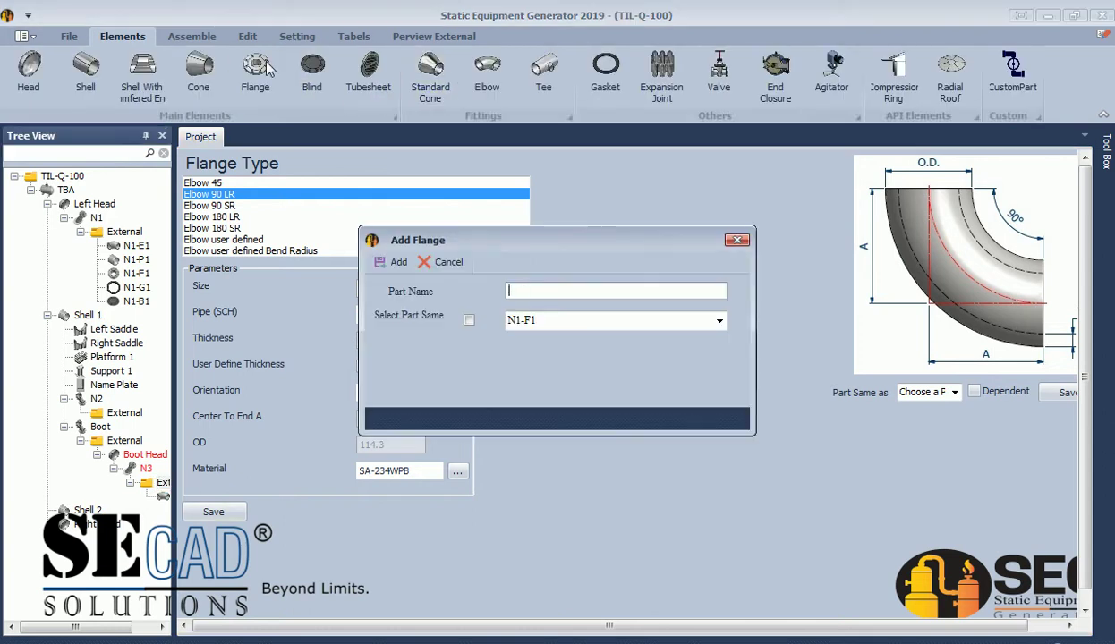
pyautogui.write('N3-F1')
pyautogui.click(393, 262)
pyautogui.scroll(-1, 295, 268)
pyautogui.click(268, 252)
pyautogui.click(418, 337)
pyautogui.click(380, 436)
pyautogui.click(213, 507)
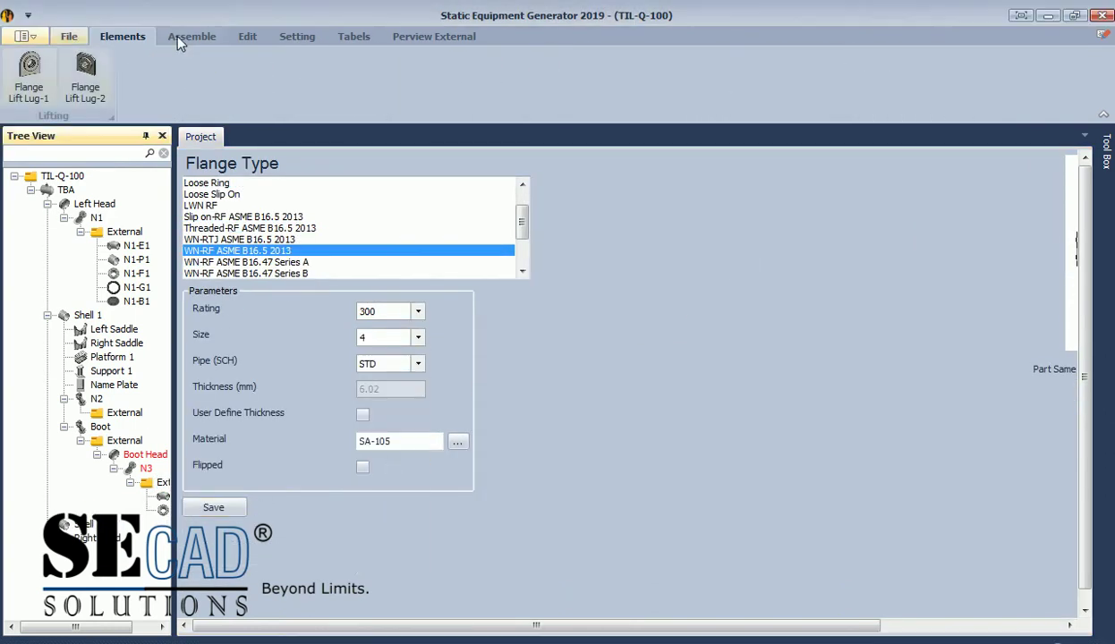
pyautogui.click(602, 503)
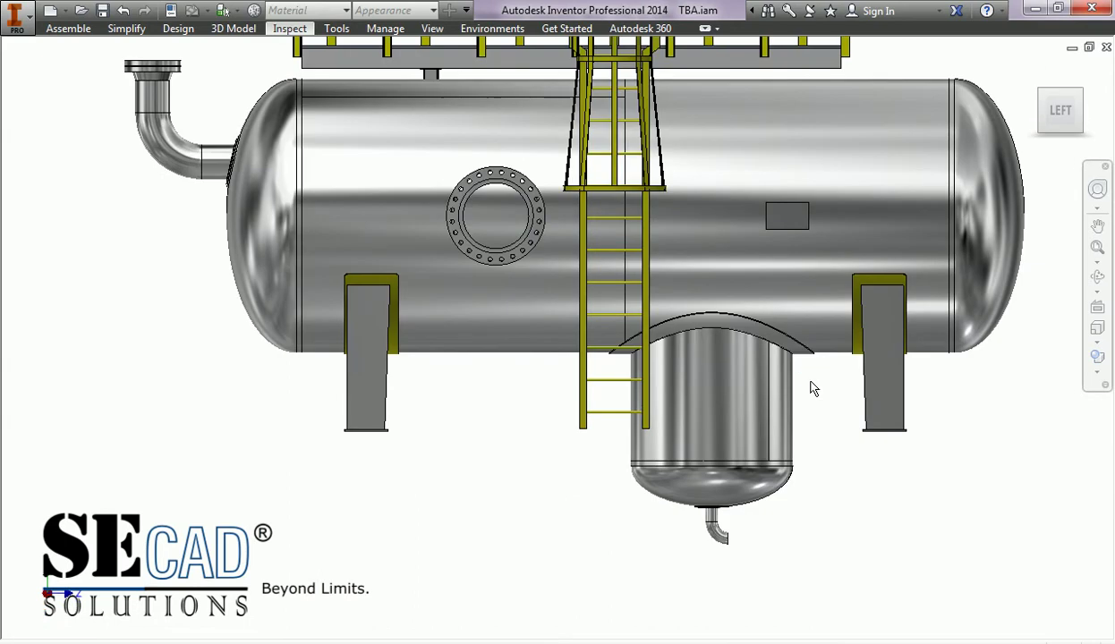
# - Orbit the vessel to inspect the boot's bottom head and N3 drain elbow
pyautogui.press('F4')
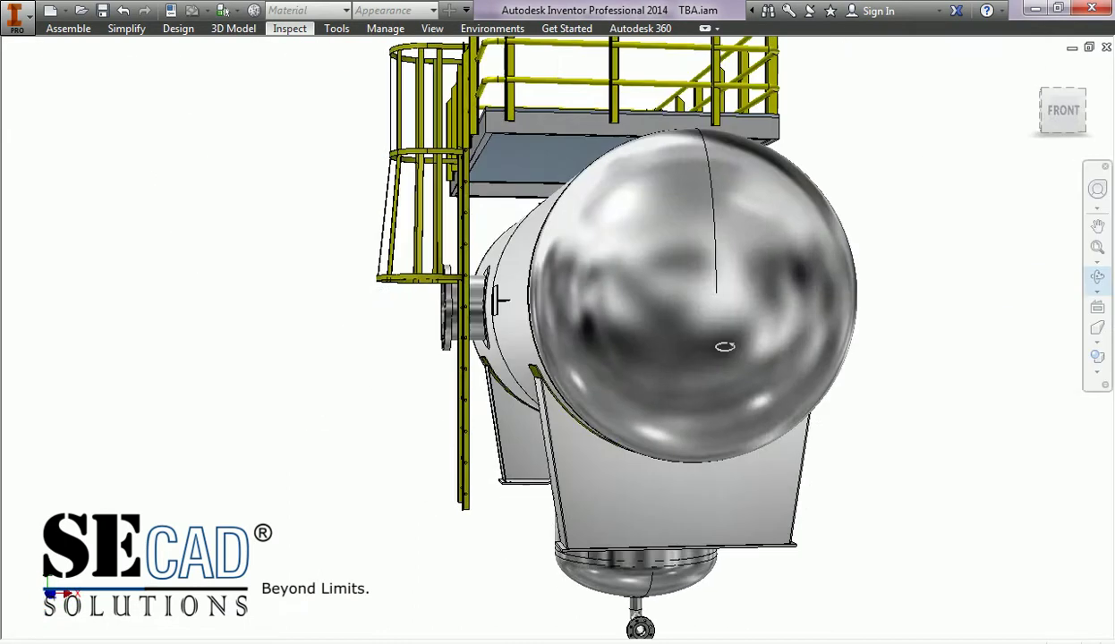